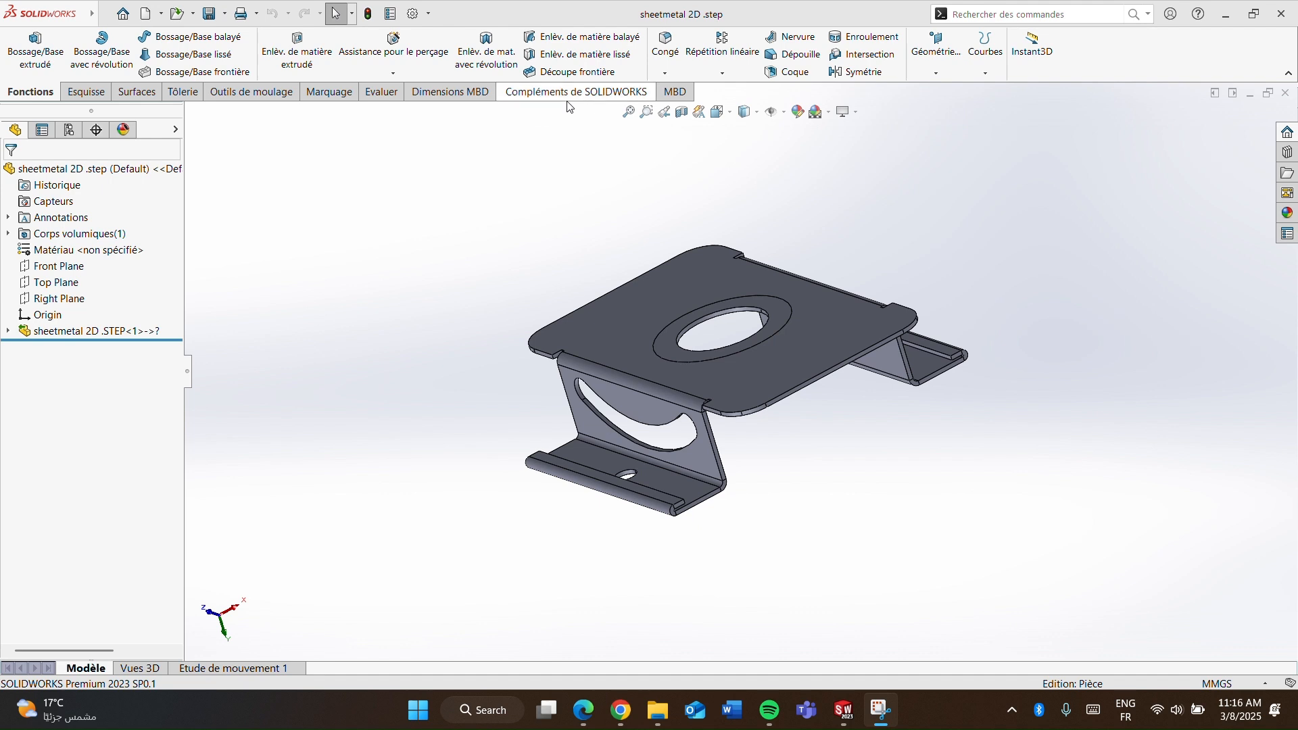
- Load the SOLIDWORKS Simulation add-in and create a static study named Static 1
click(556, 91)
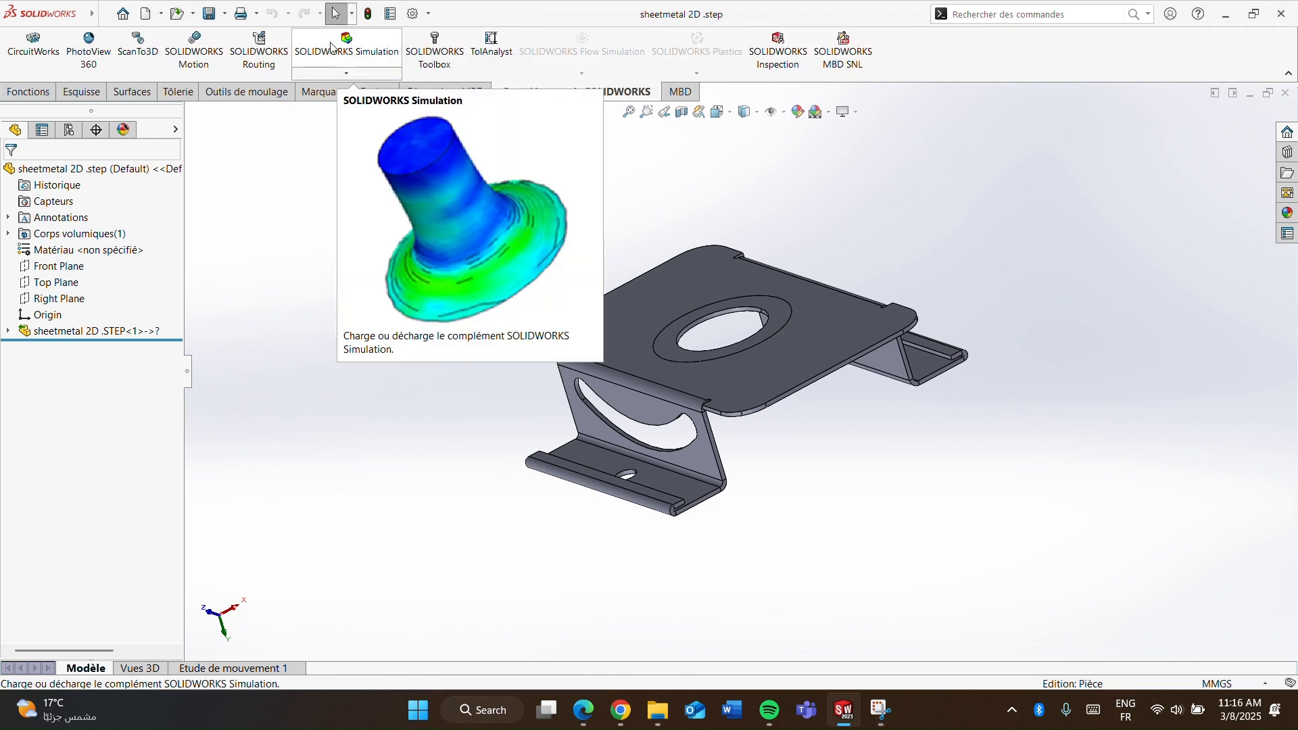
click(373, 57)
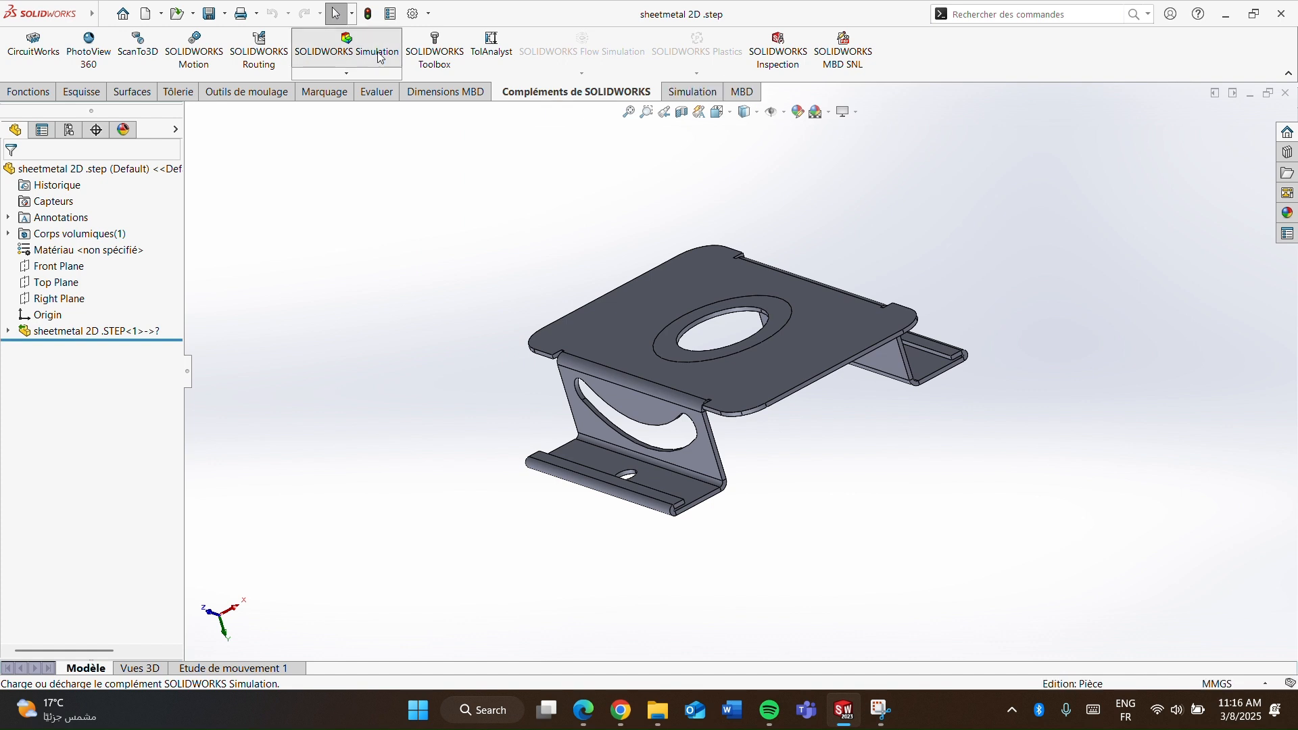
click(685, 93)
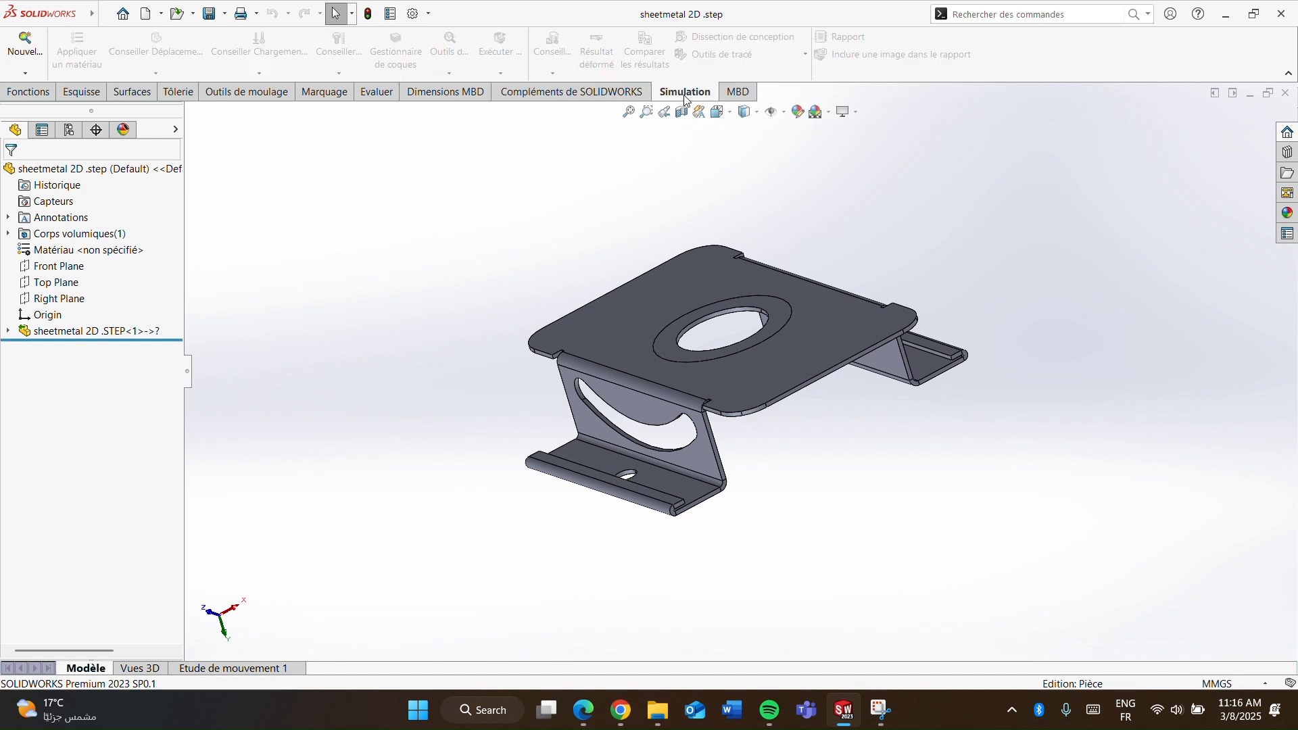
click(23, 44)
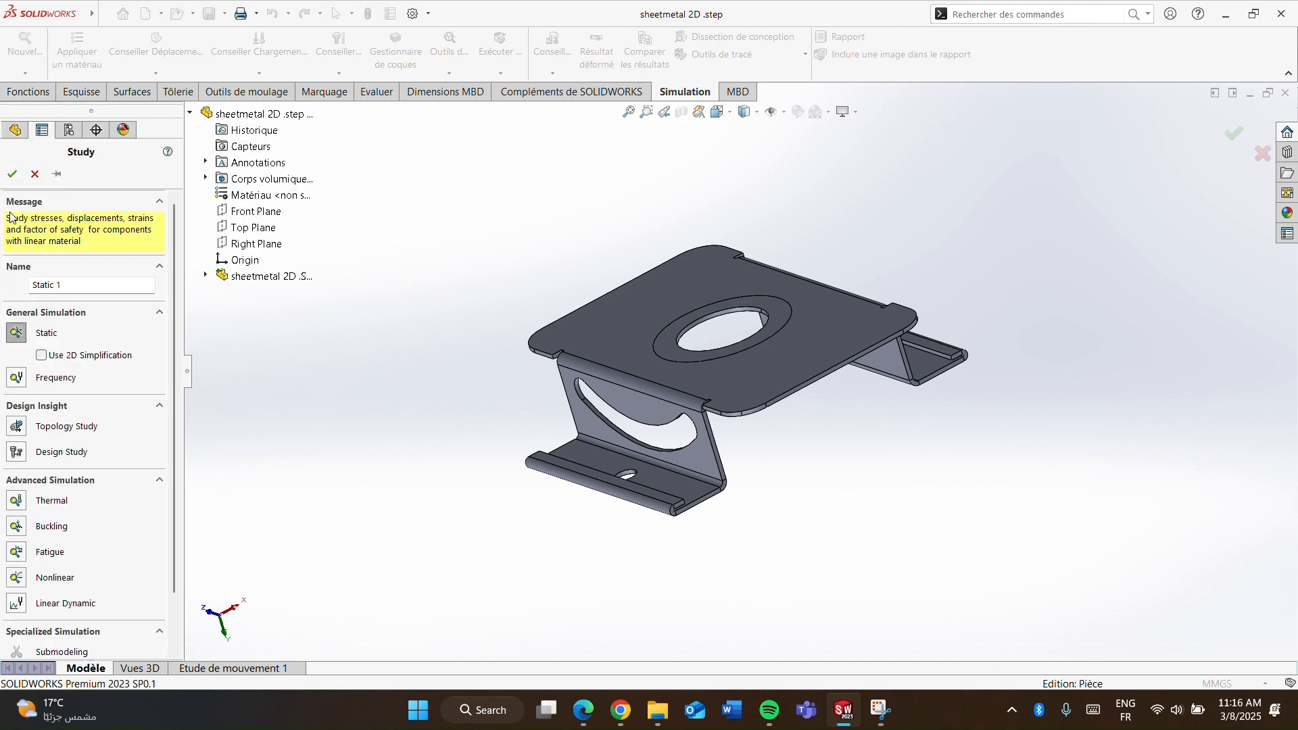
click(12, 175)
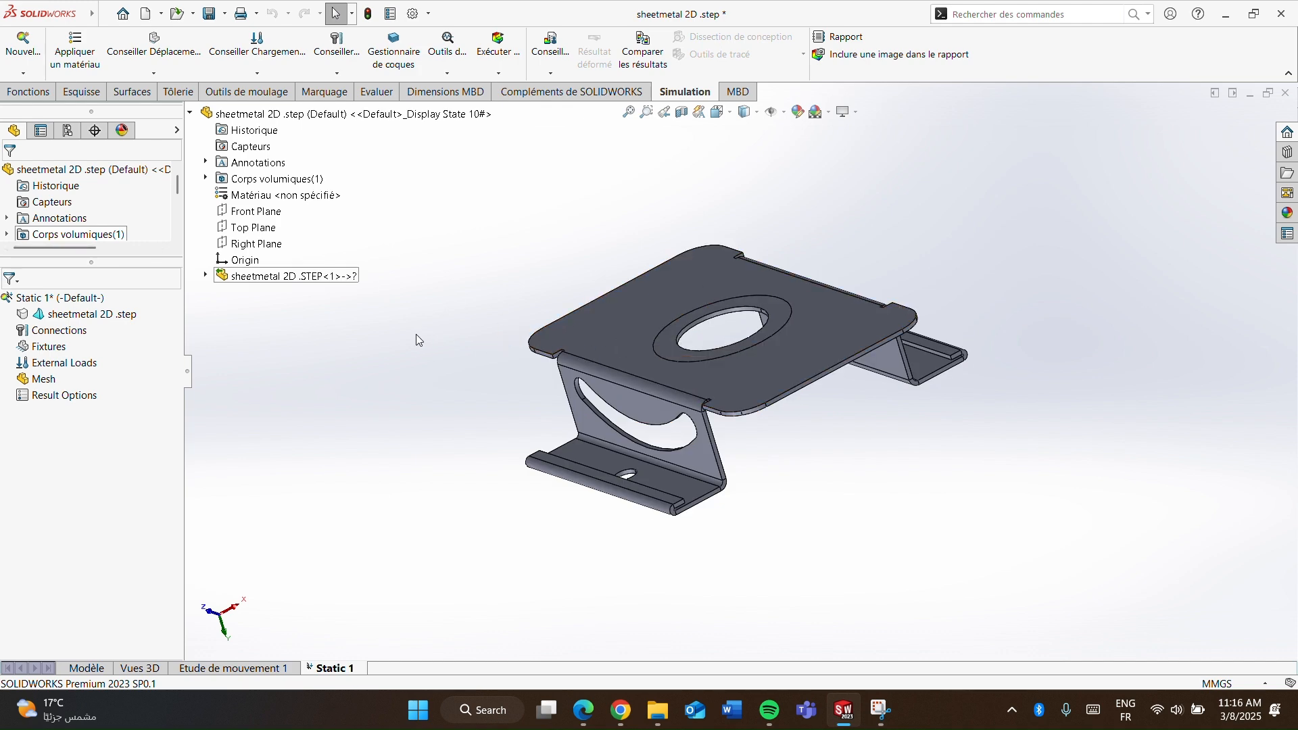
- Apply the AISI 1020 steel material to the sheet metal body in the study
right_click(123, 322)
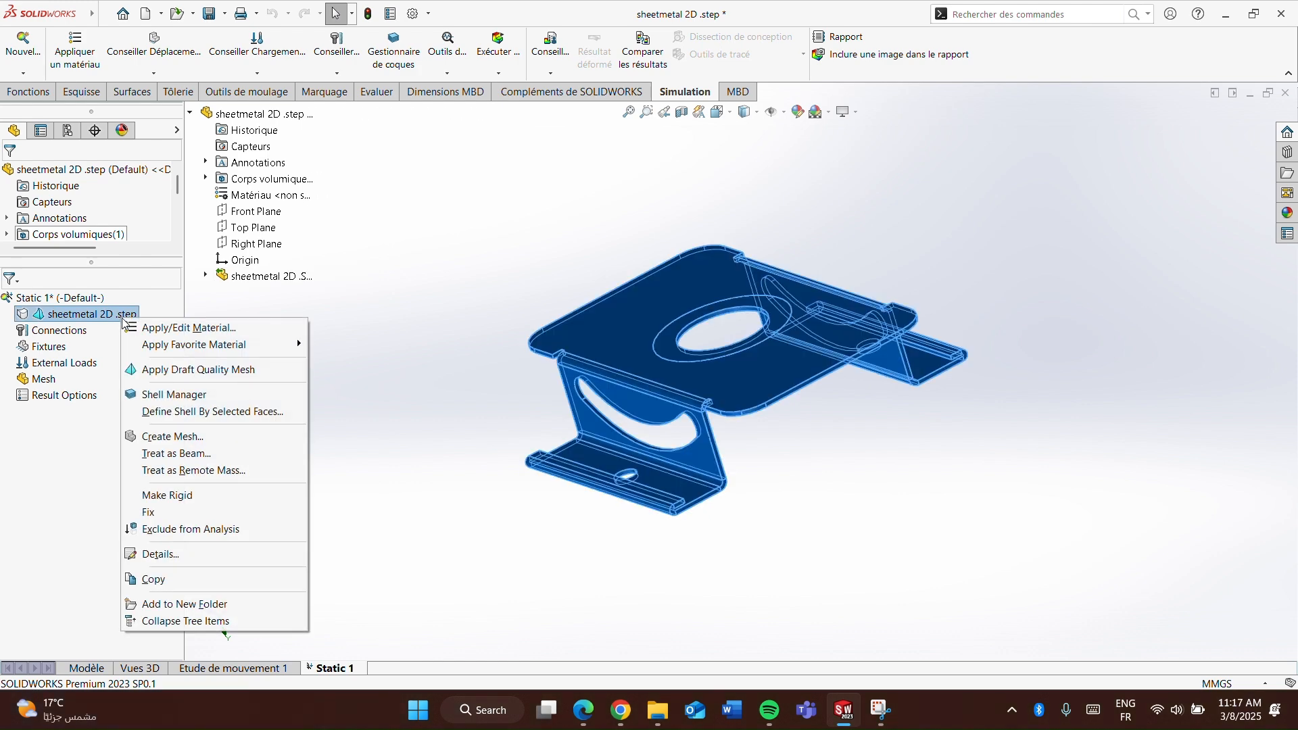
click(133, 330)
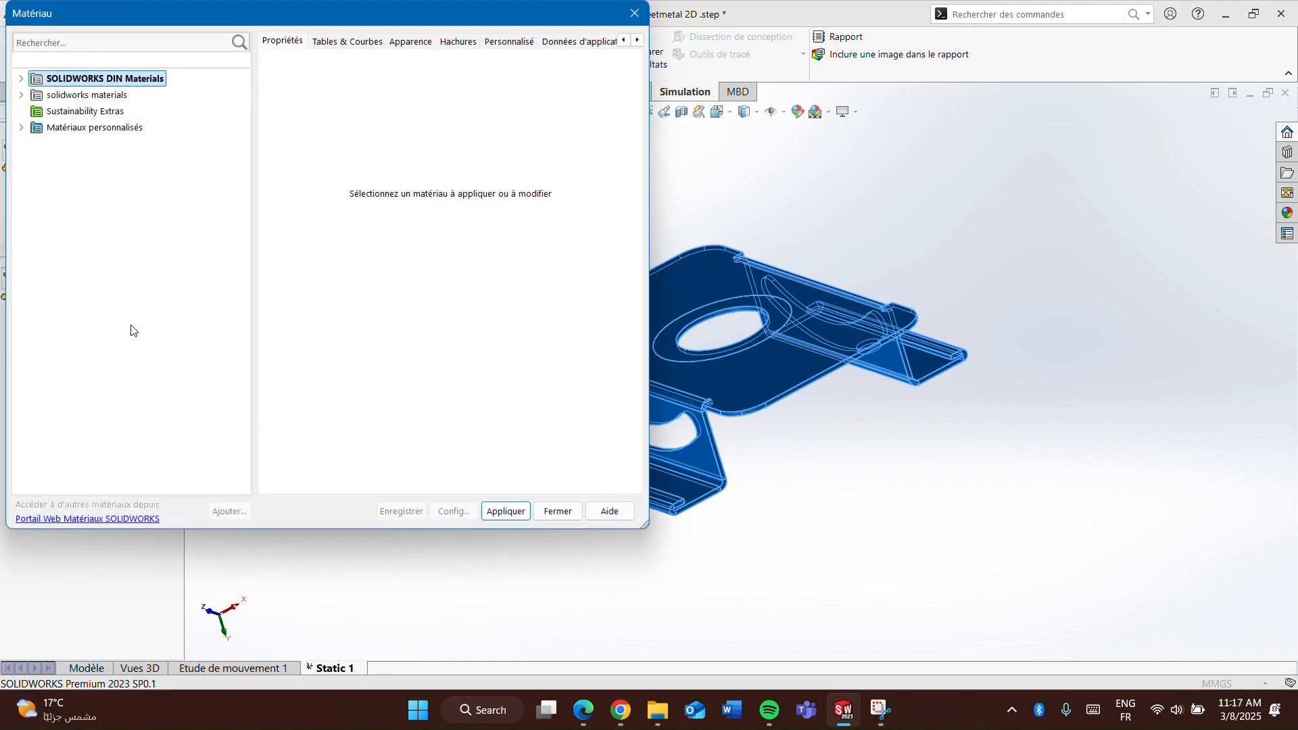
click(139, 41)
text(a)
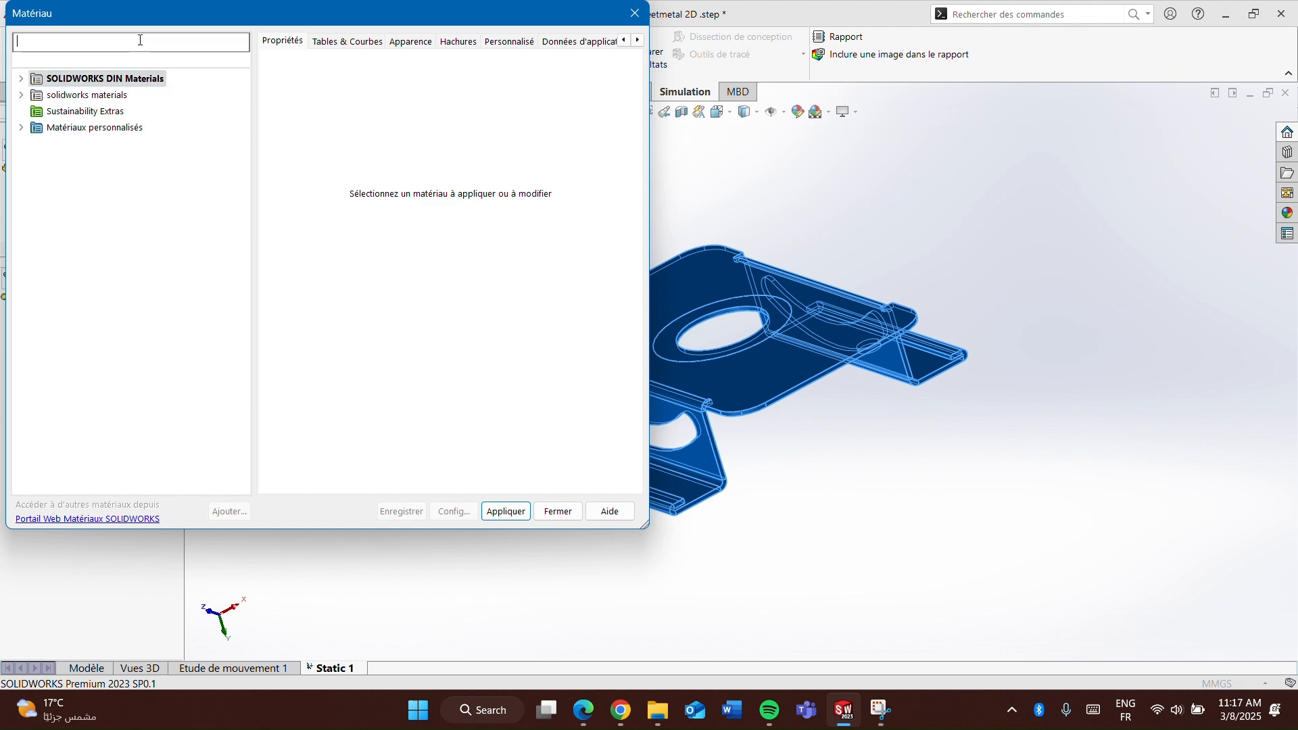
text(is)
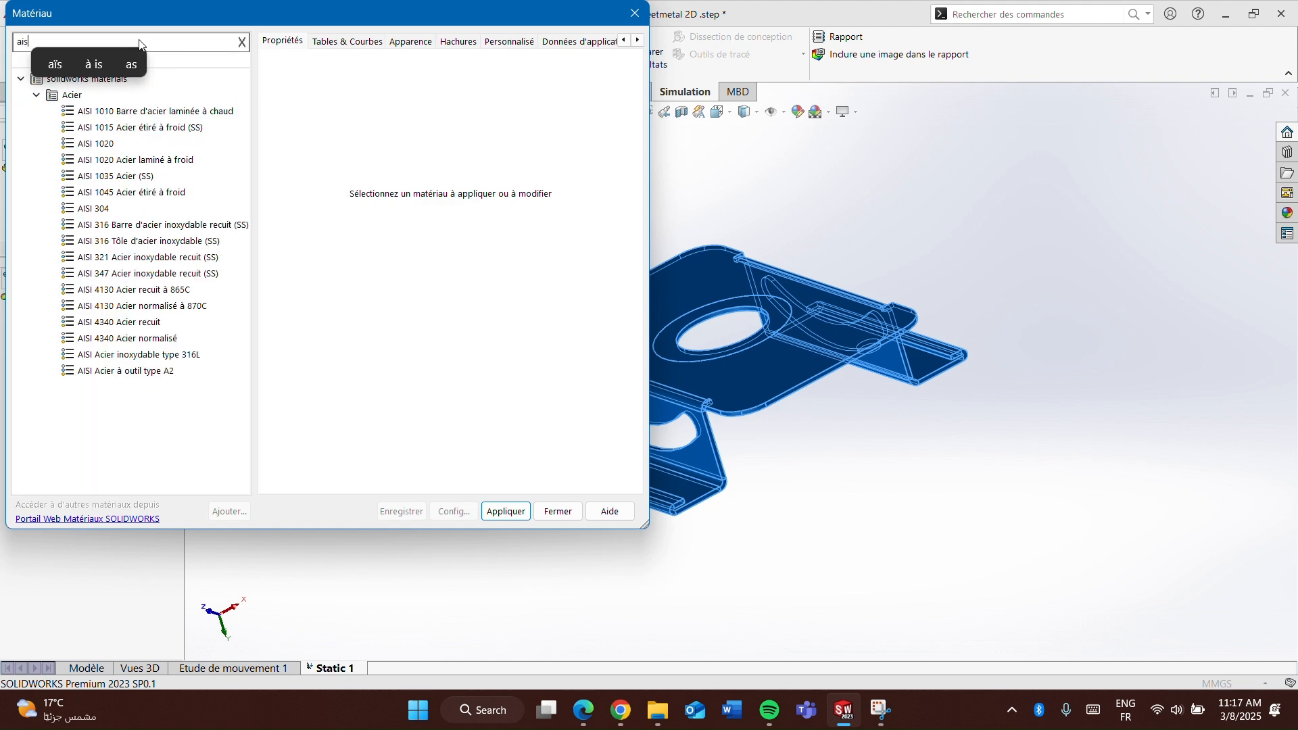
text(i 10)
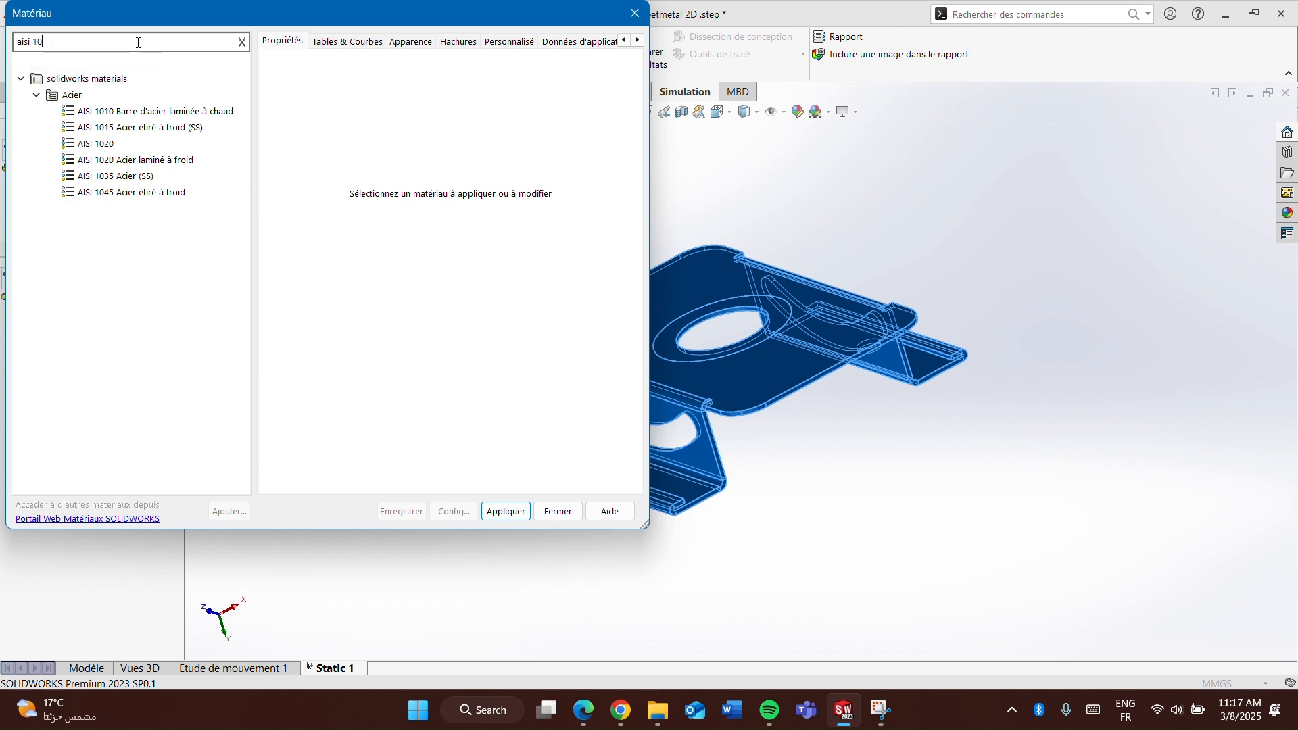
click(128, 143)
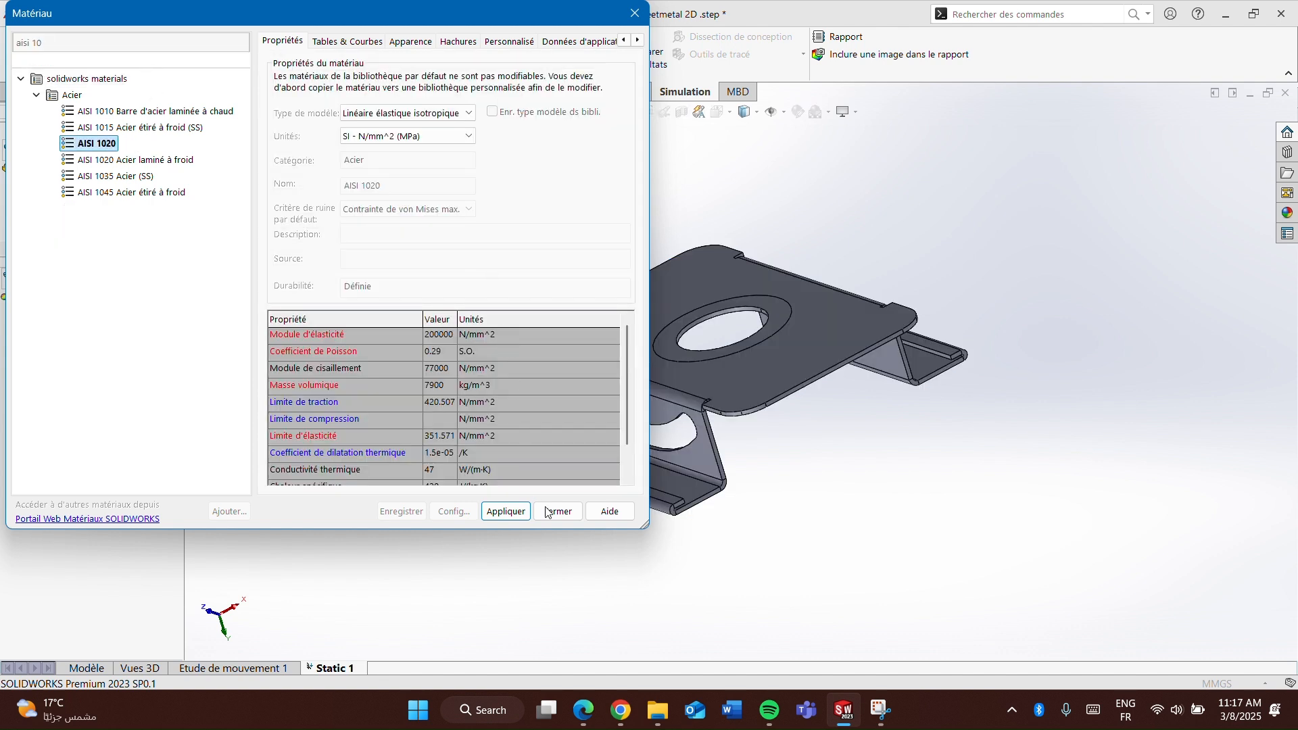
click(506, 511)
click(558, 511)
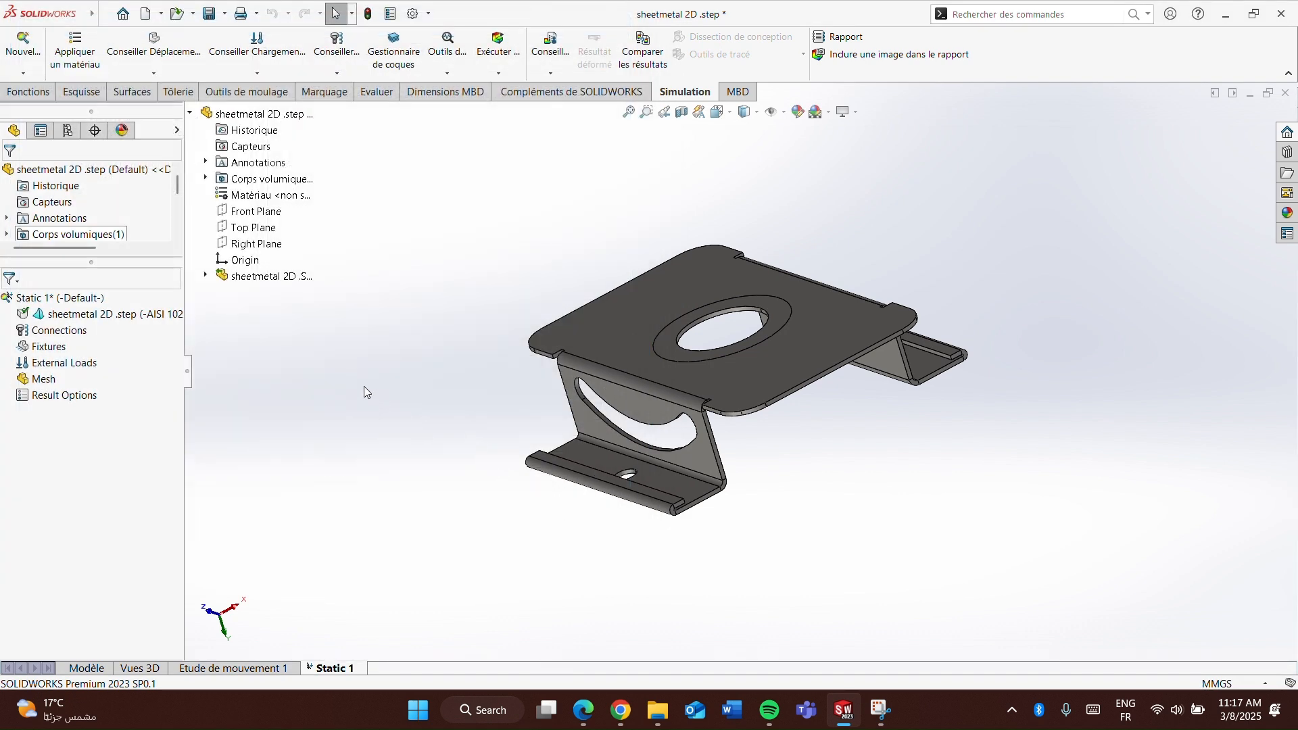
- Start a thin shell definition by selected faces on the body and pick the large flat face of the platform
click(165, 314)
right_click(165, 314)
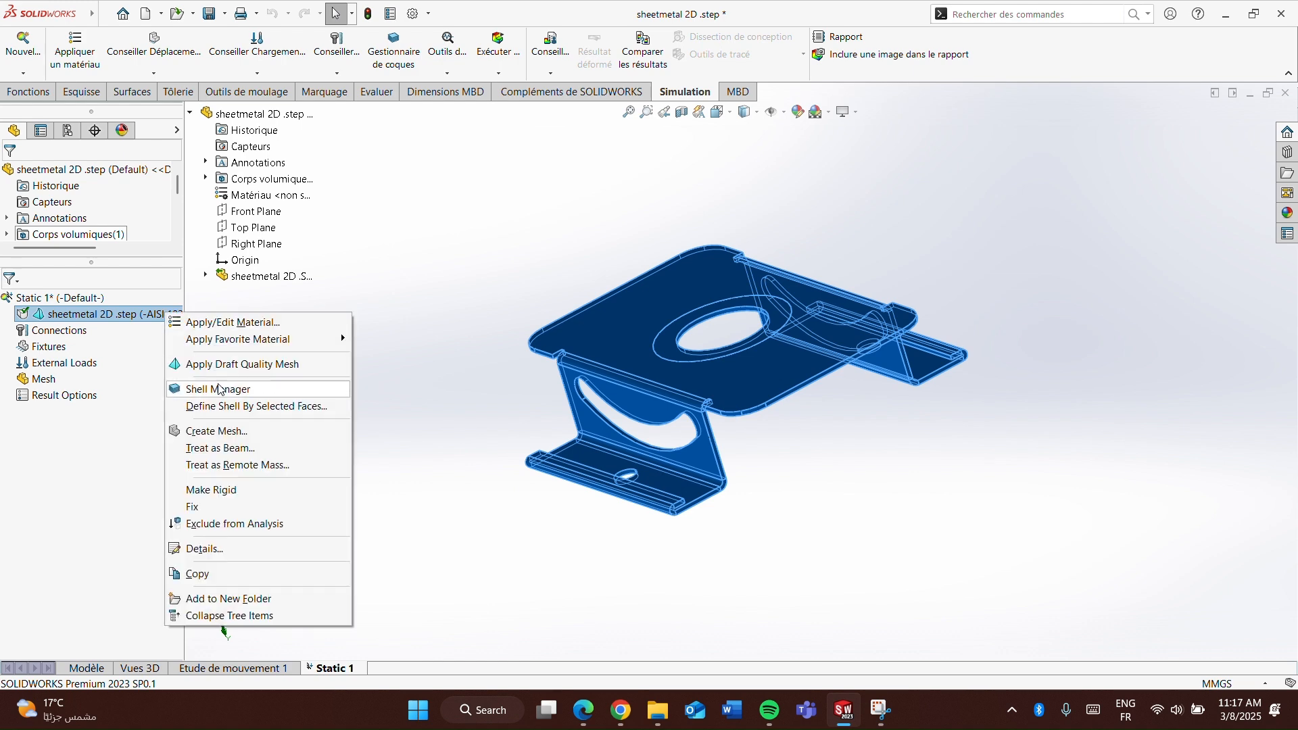
click(244, 407)
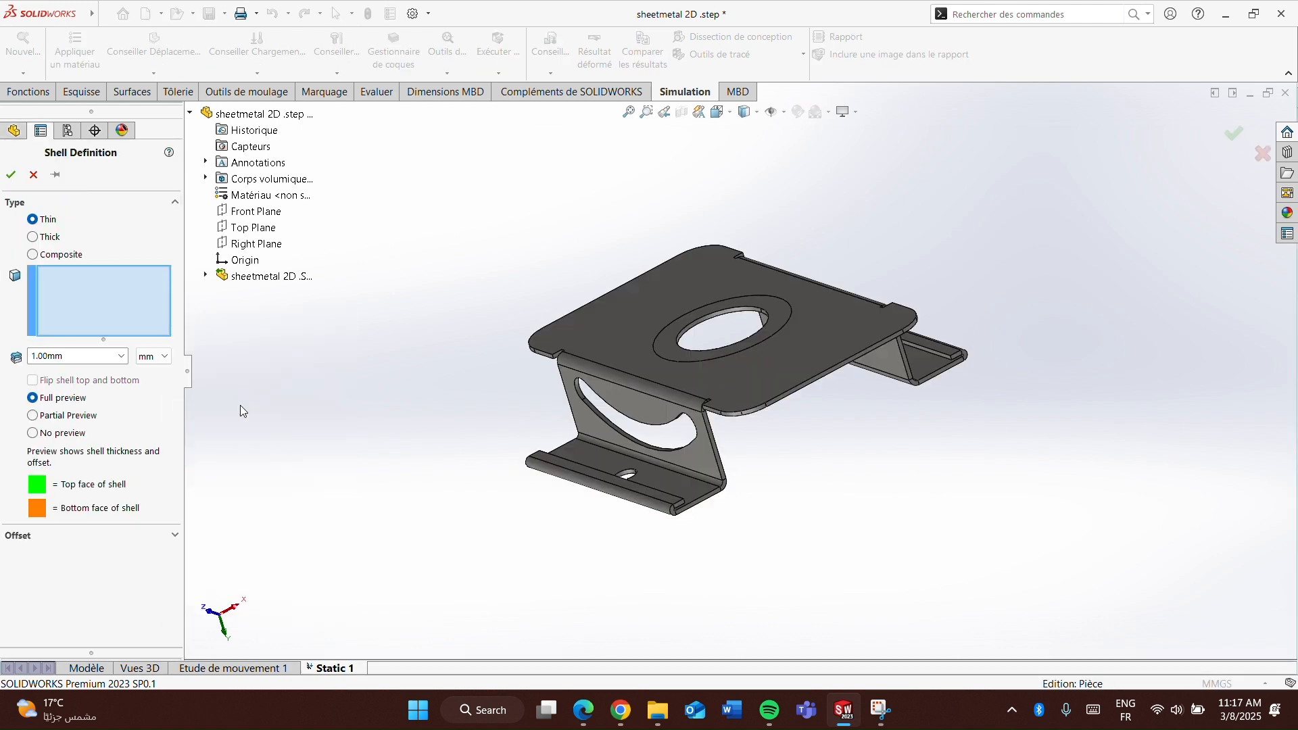
scroll(649, 341, down, 5)
click(649, 340)
scroll(648, 395, down, 2)
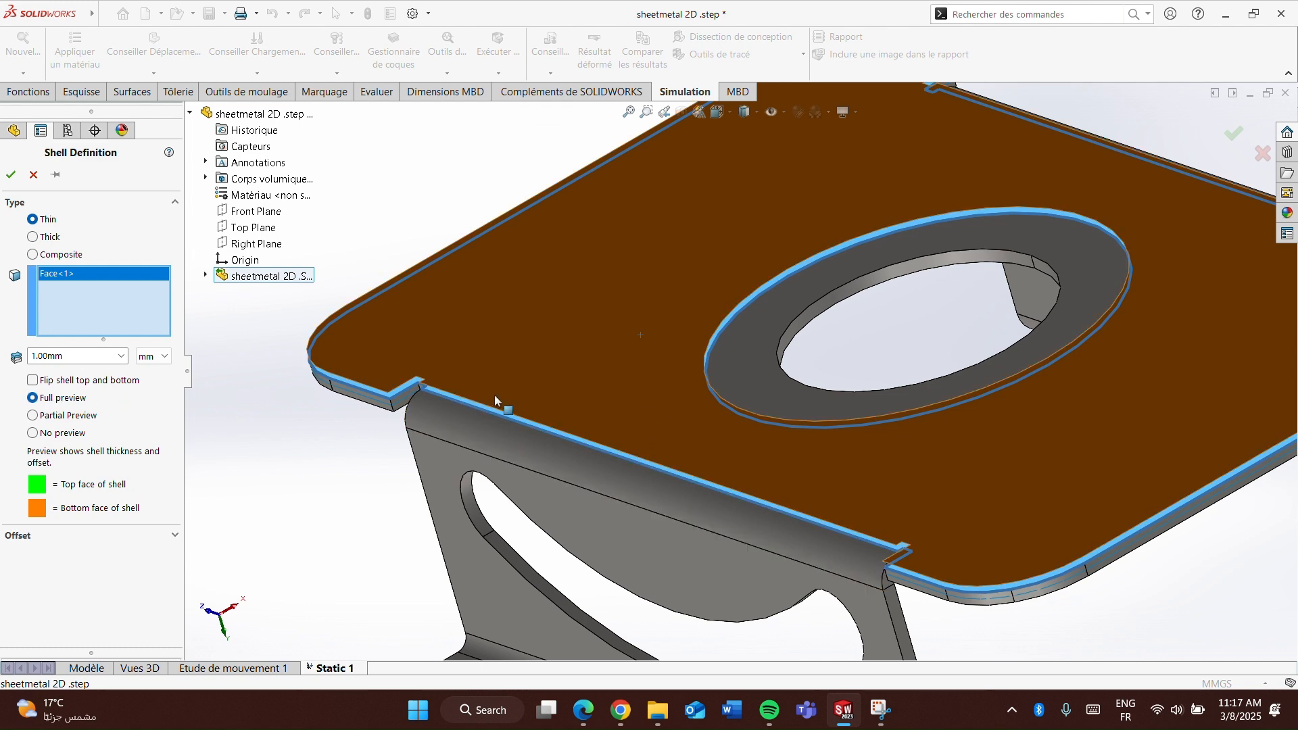
- Add one leg's upper bend, slotted web, lower bend and flat foot face to the shell selection
scroll(493, 396, down, 2)
click(552, 476)
scroll(552, 477, down, 1)
scroll(735, 468, up, 3)
click(752, 482)
middle_drag(752, 481, 718, 501)
click(707, 578)
scroll(708, 574, down, 2)
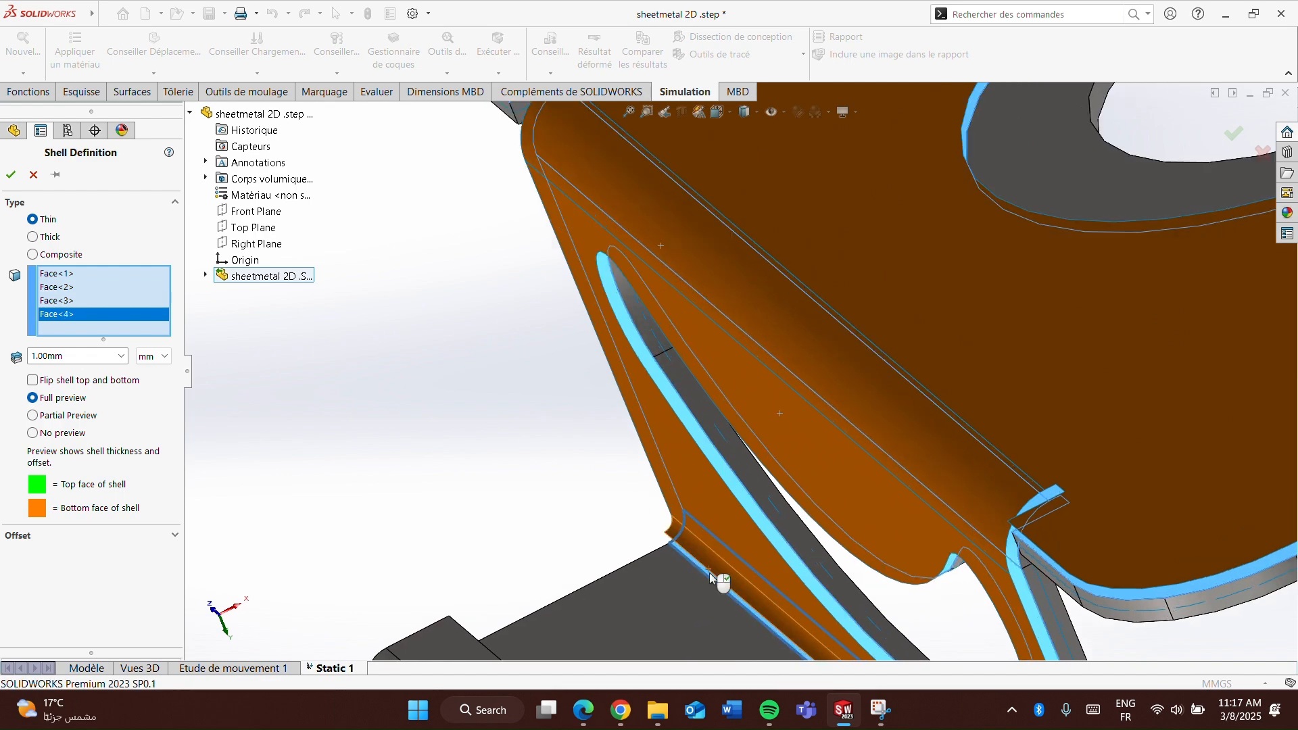
click(707, 569)
scroll(669, 558, down, 1)
scroll(673, 559, up, 5)
- Add the two remaining faces of the folded hem on that leg's foot to the shell selection
middle_drag(675, 559, 926, 578)
scroll(841, 506, down, 5)
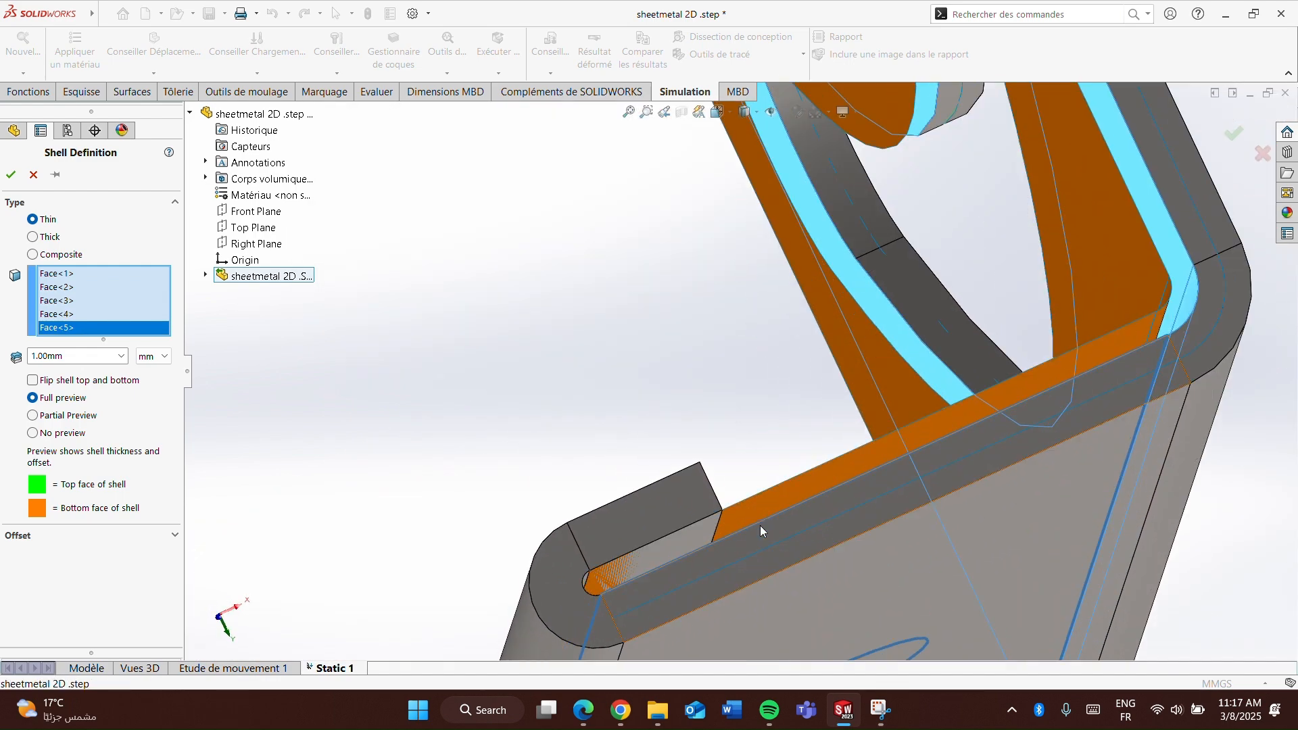
click(680, 541)
middle_drag(680, 542, 662, 570)
click(623, 575)
- Add the ring-shaped face around the platform's central hole to the shell selection
middle_drag(759, 444, 854, 451)
scroll(937, 436, up, 5)
middle_drag(941, 442, 999, 338)
scroll(1061, 136, up, 1)
scroll(1062, 136, down, 5)
scroll(1093, 162, up, 2)
middle_drag(680, 206, 605, 171)
scroll(605, 172, up, 1)
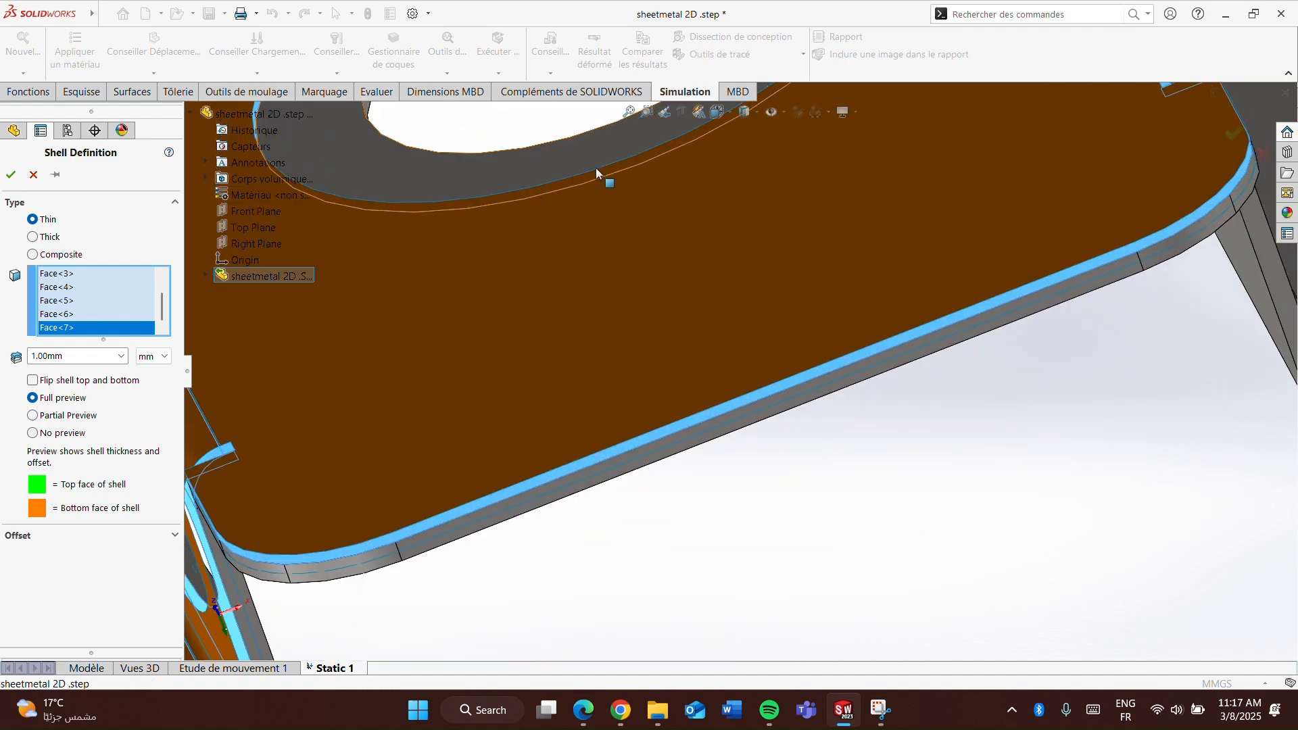
click(606, 172)
scroll(606, 172, down, 1)
- Add the opposite leg's upper bend and slotted web faces to the shell selection
scroll(744, 379, up, 5)
middle_drag(947, 340, 997, 250)
click(997, 249)
click(1054, 305)
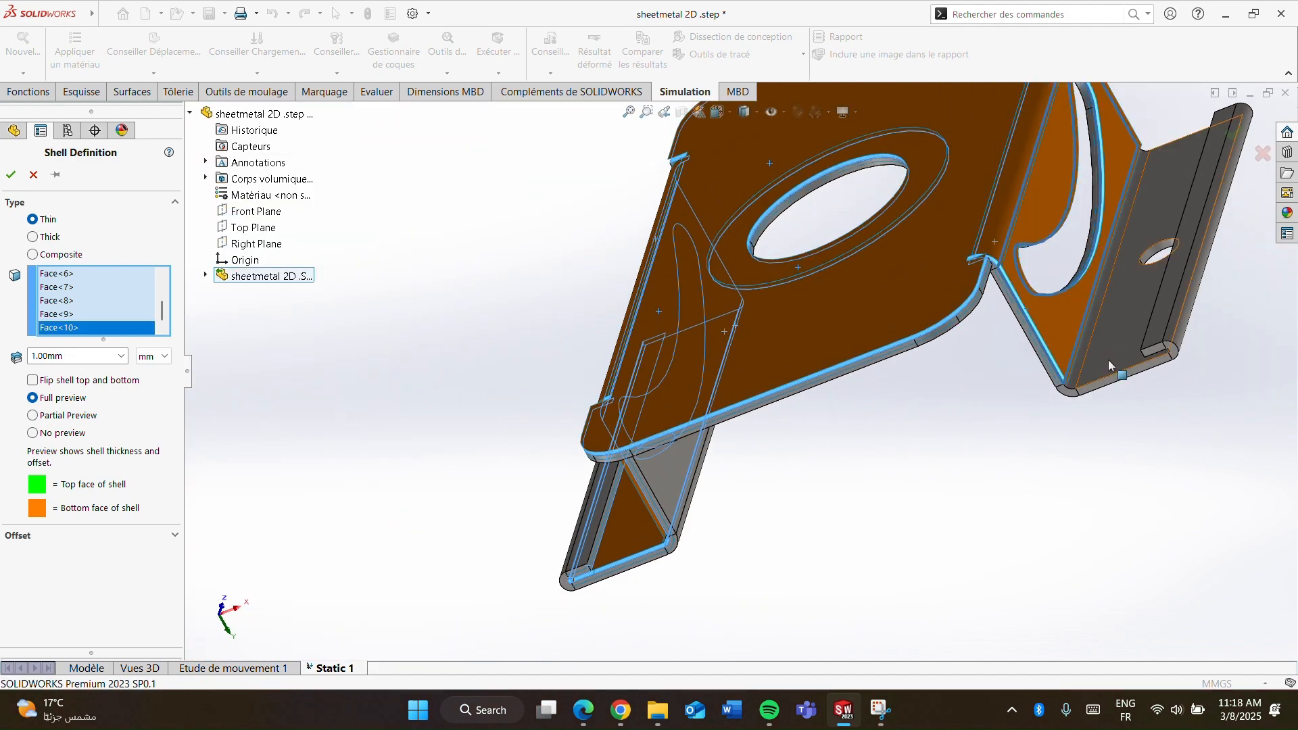
- Add the opposite leg's foot, lower bend and hem faces, and accept the thin shell with 1.00 mm thickness
click(1107, 348)
scroll(1169, 386, up, 1)
scroll(1044, 379, down, 8)
click(852, 358)
middle_drag(852, 358, 904, 252)
click(905, 252)
click(859, 288)
middle_drag(849, 296, 899, 350)
scroll(899, 350, up, 6)
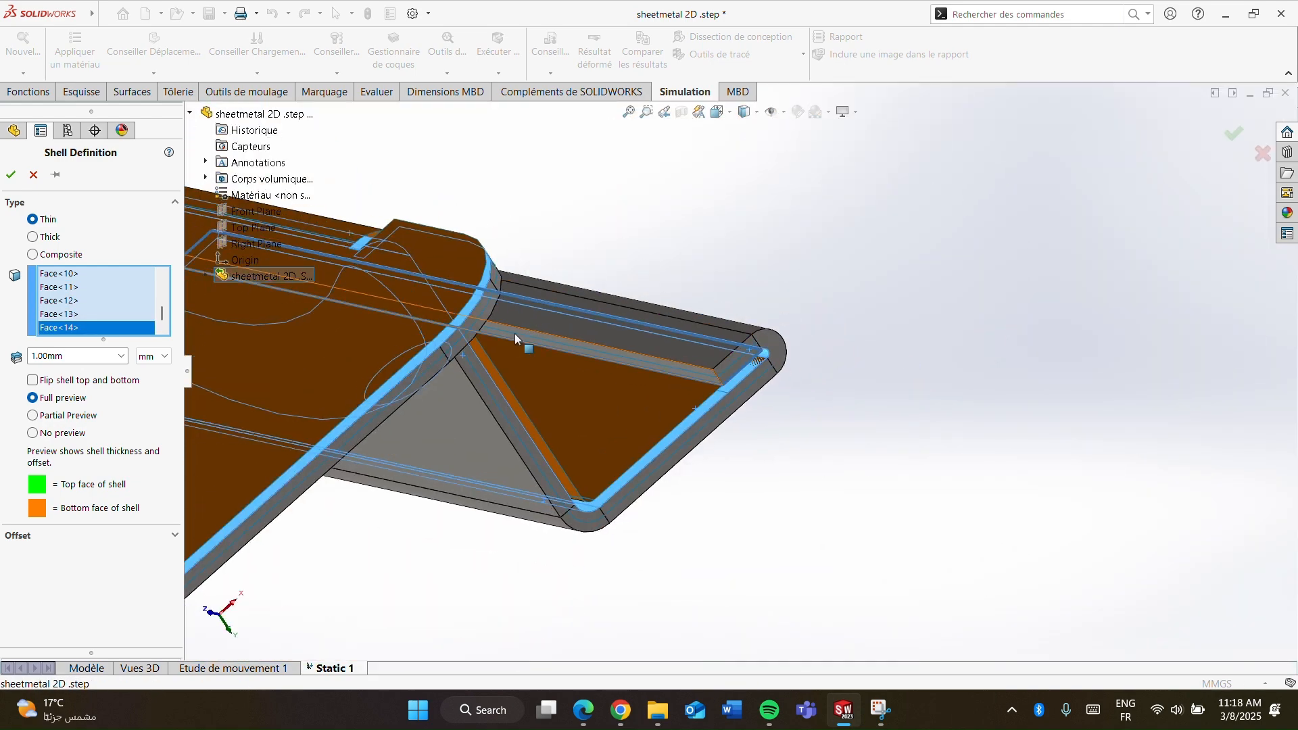
middle_drag(522, 326, 412, 378)
scroll(413, 378, down, 4)
scroll(413, 377, up, 8)
middle_drag(442, 457, 746, 618)
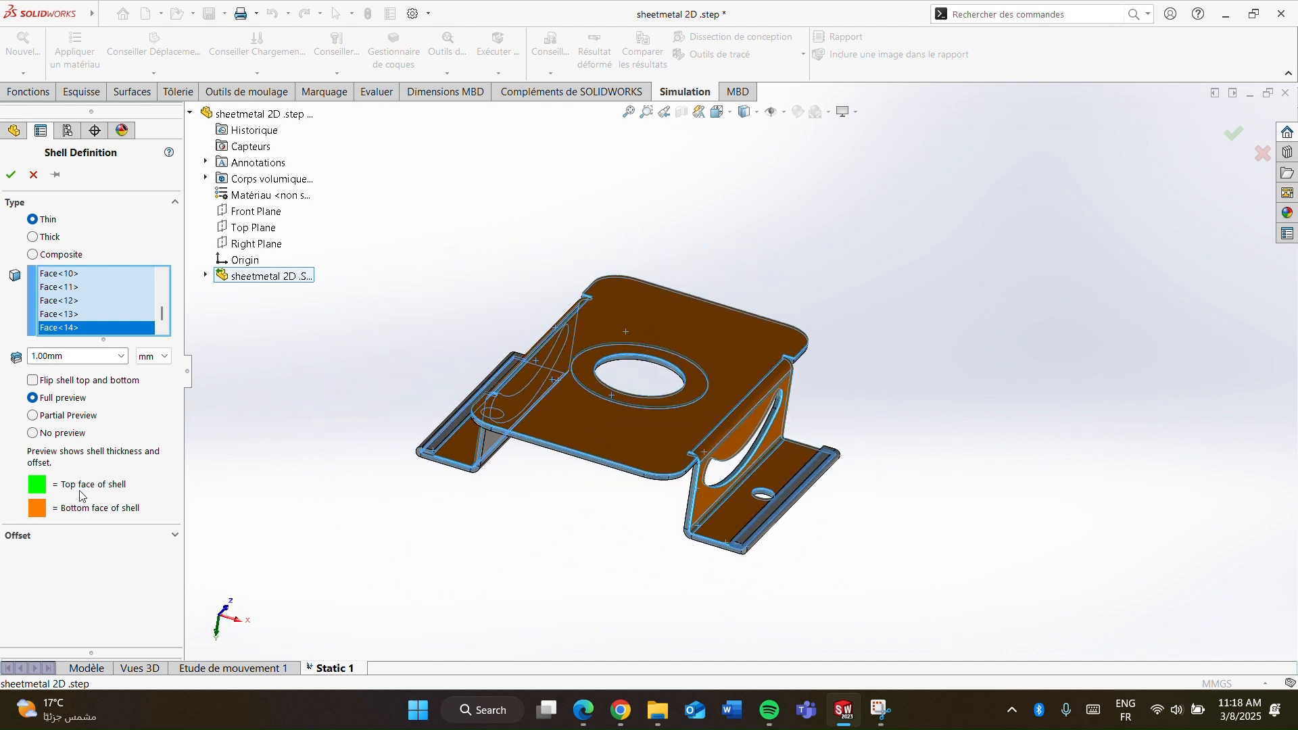
click(12, 174)
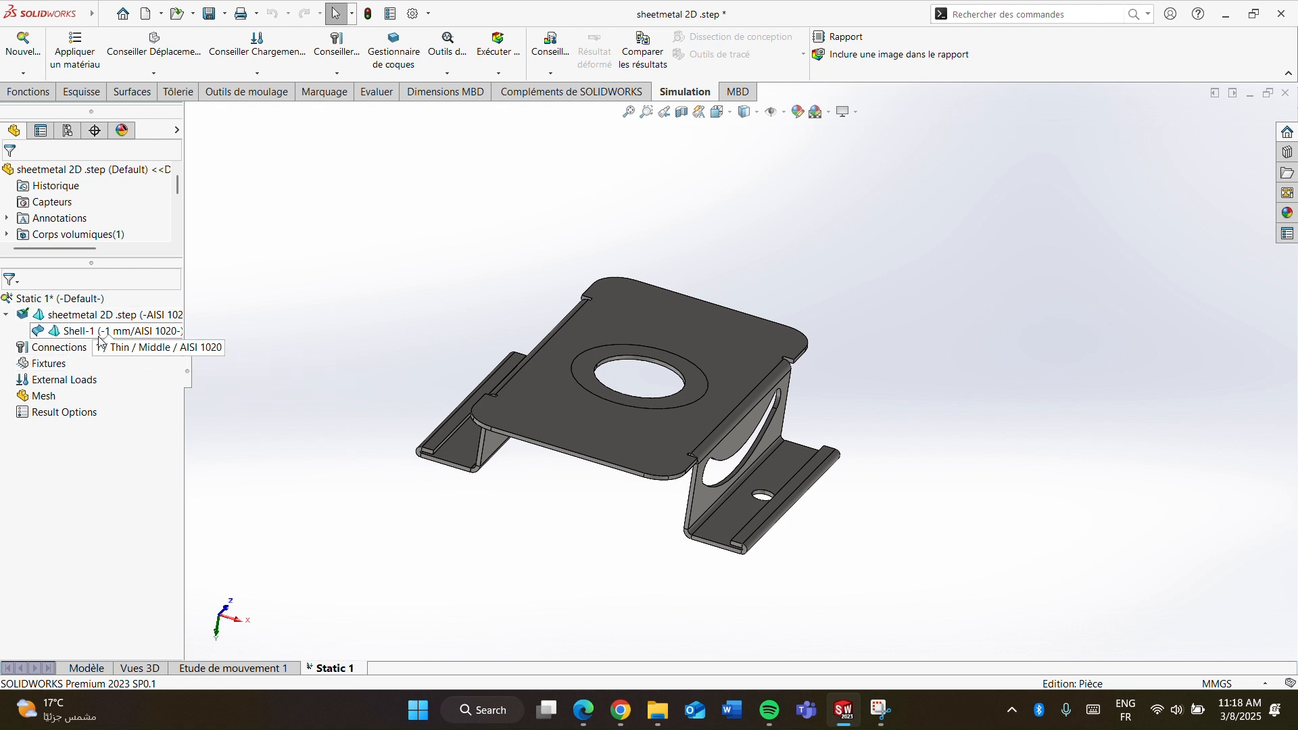
- Start a Fixed Geometry fixture and select one semicircular edge of the hole in the first foot
click(62, 370)
right_click(62, 371)
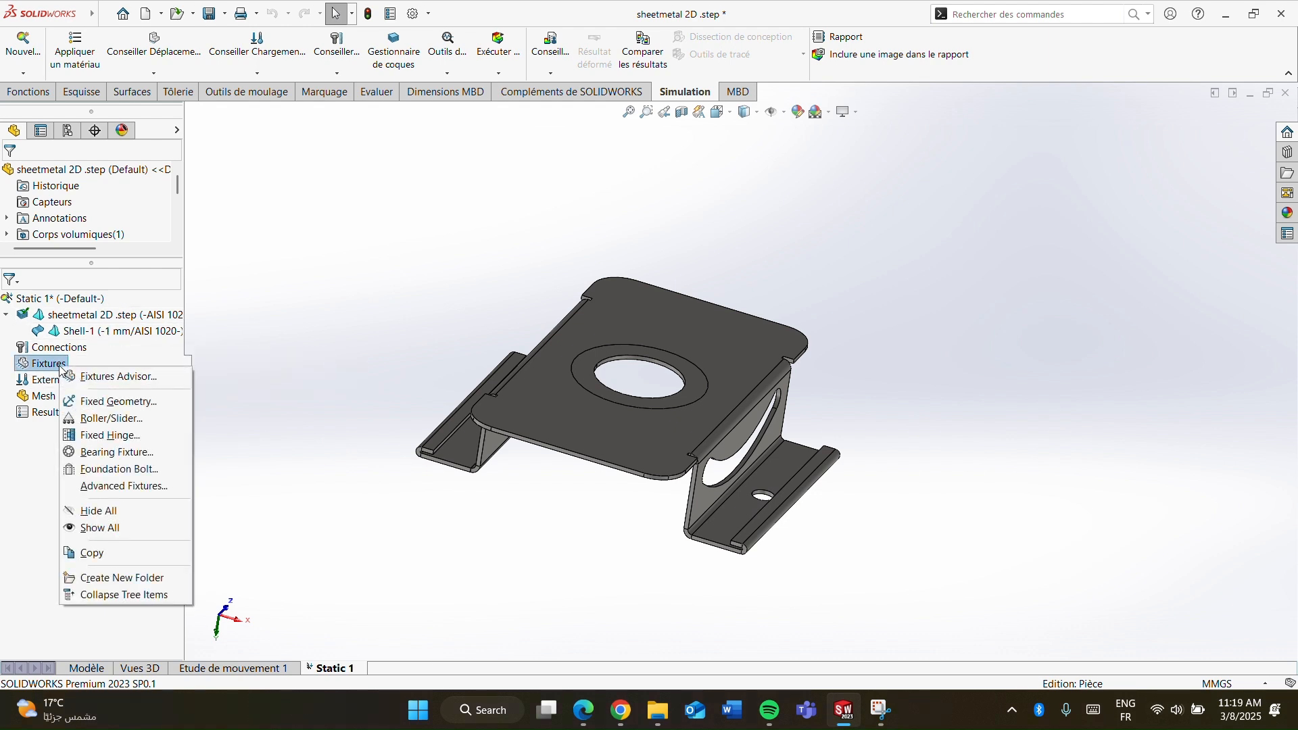
click(104, 406)
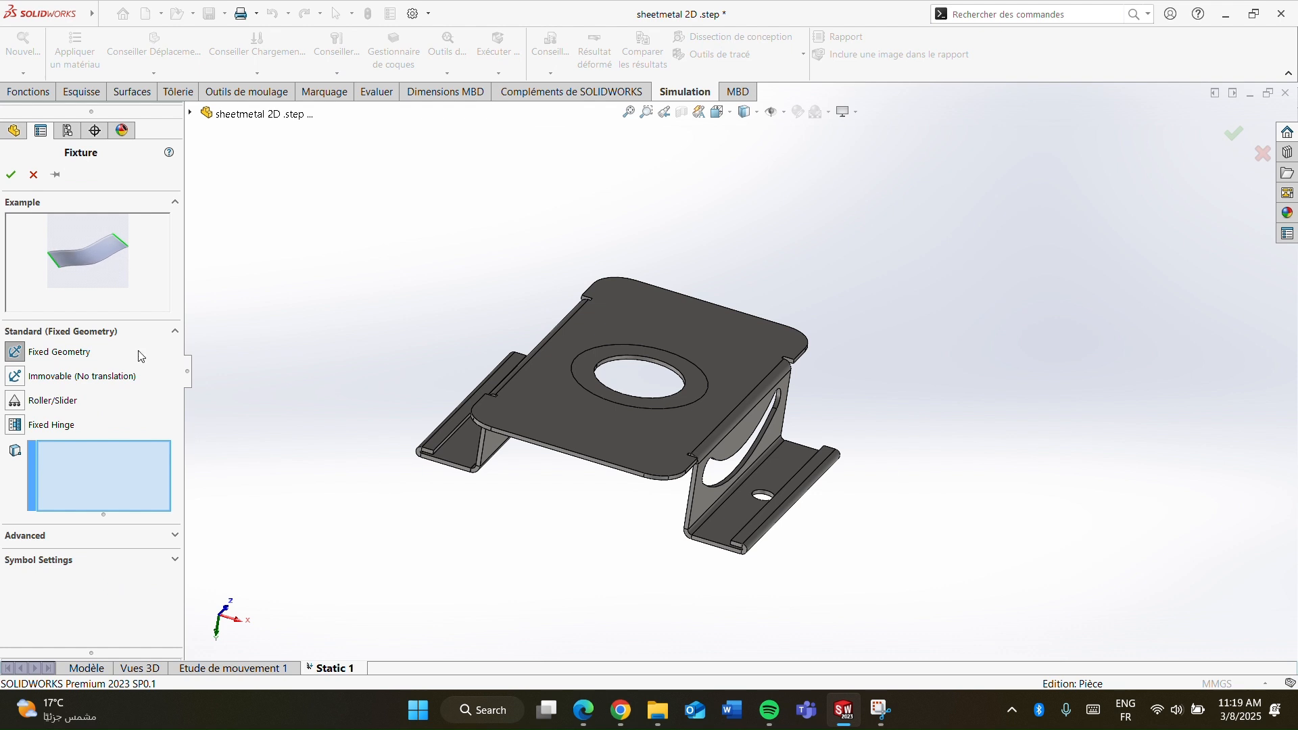
middle_drag(438, 425, 485, 439)
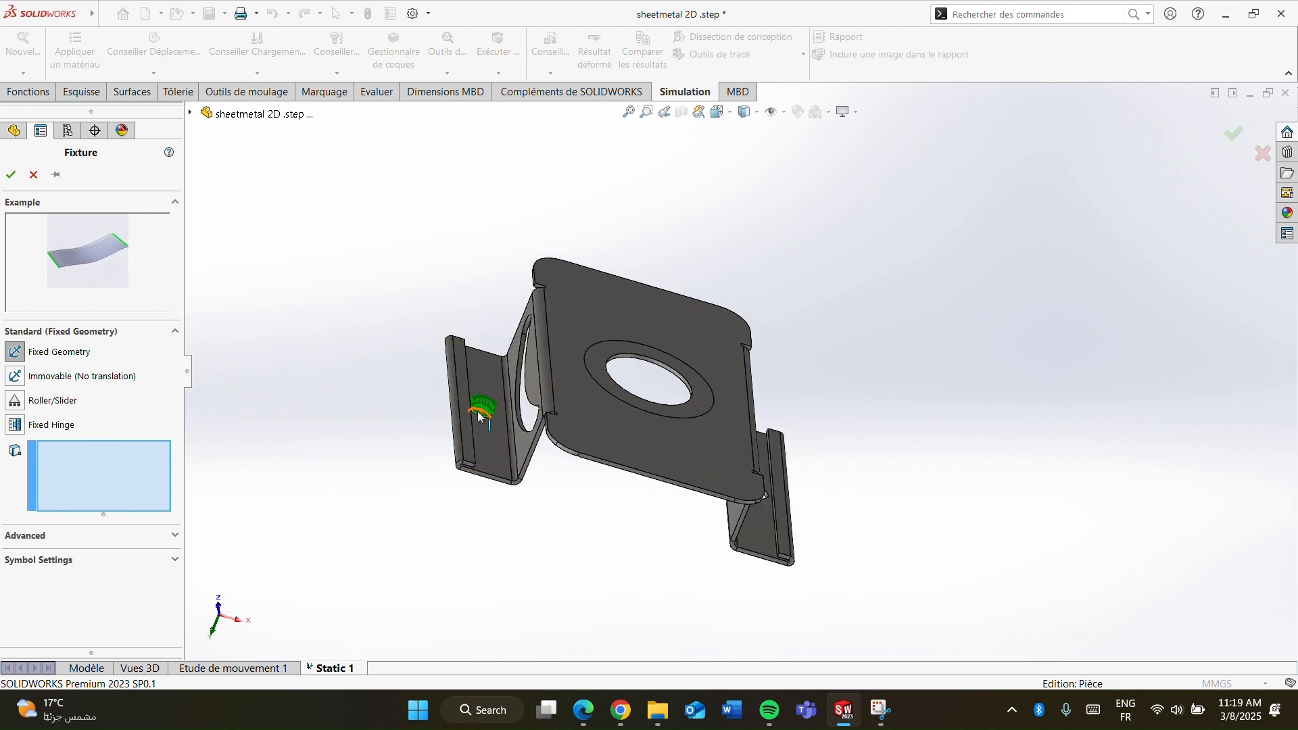
scroll(480, 416, down, 2)
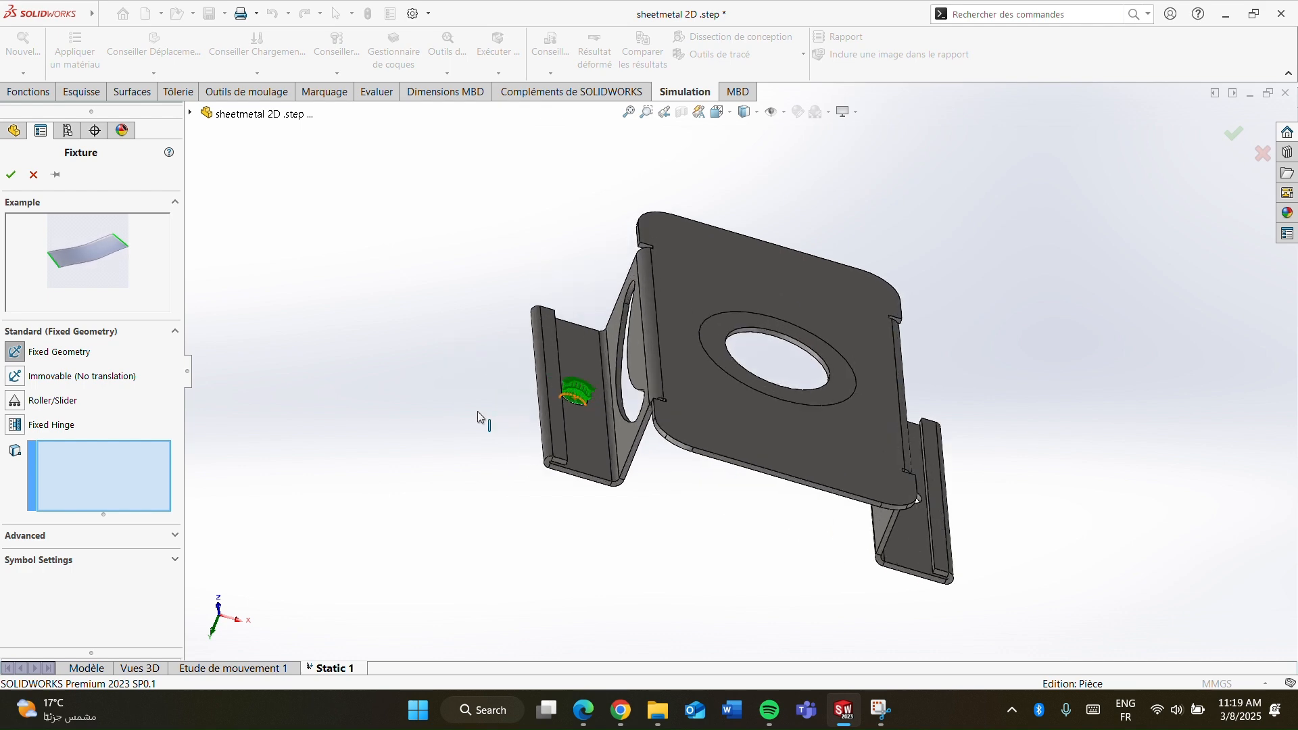
scroll(568, 408, down, 5)
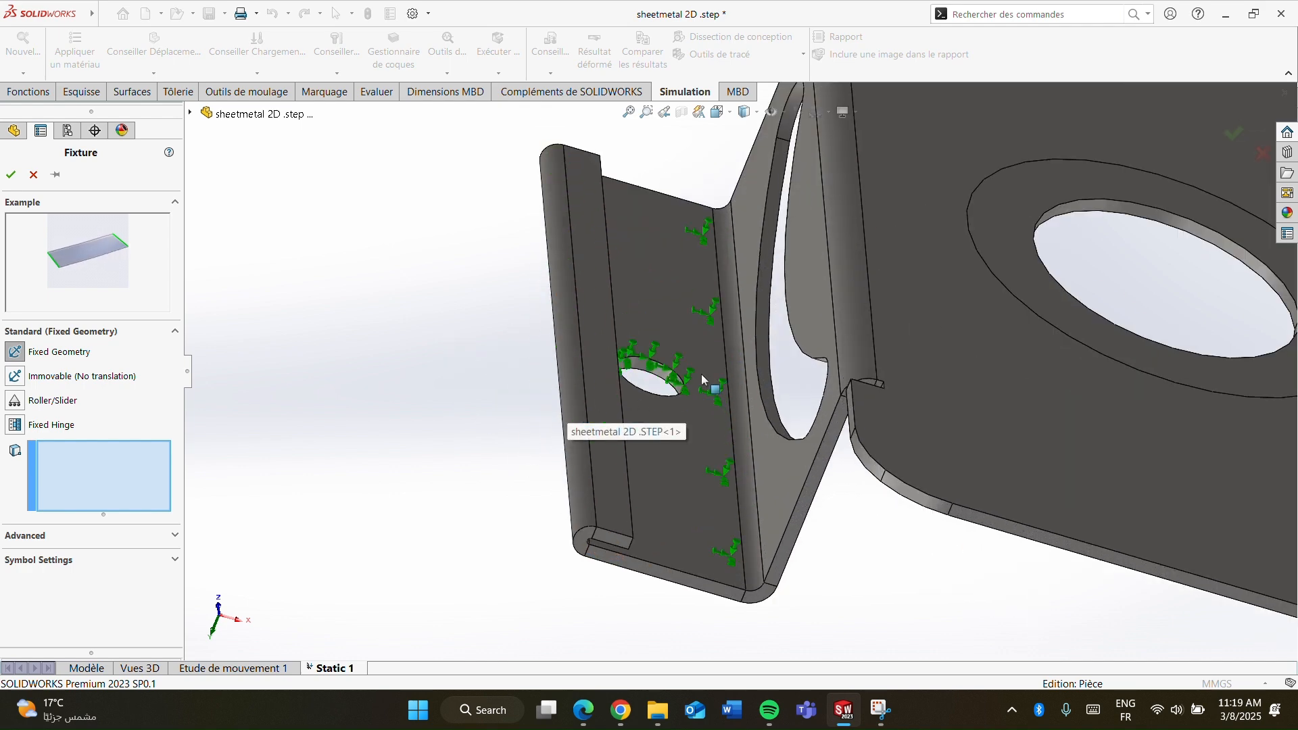
scroll(697, 378, down, 6)
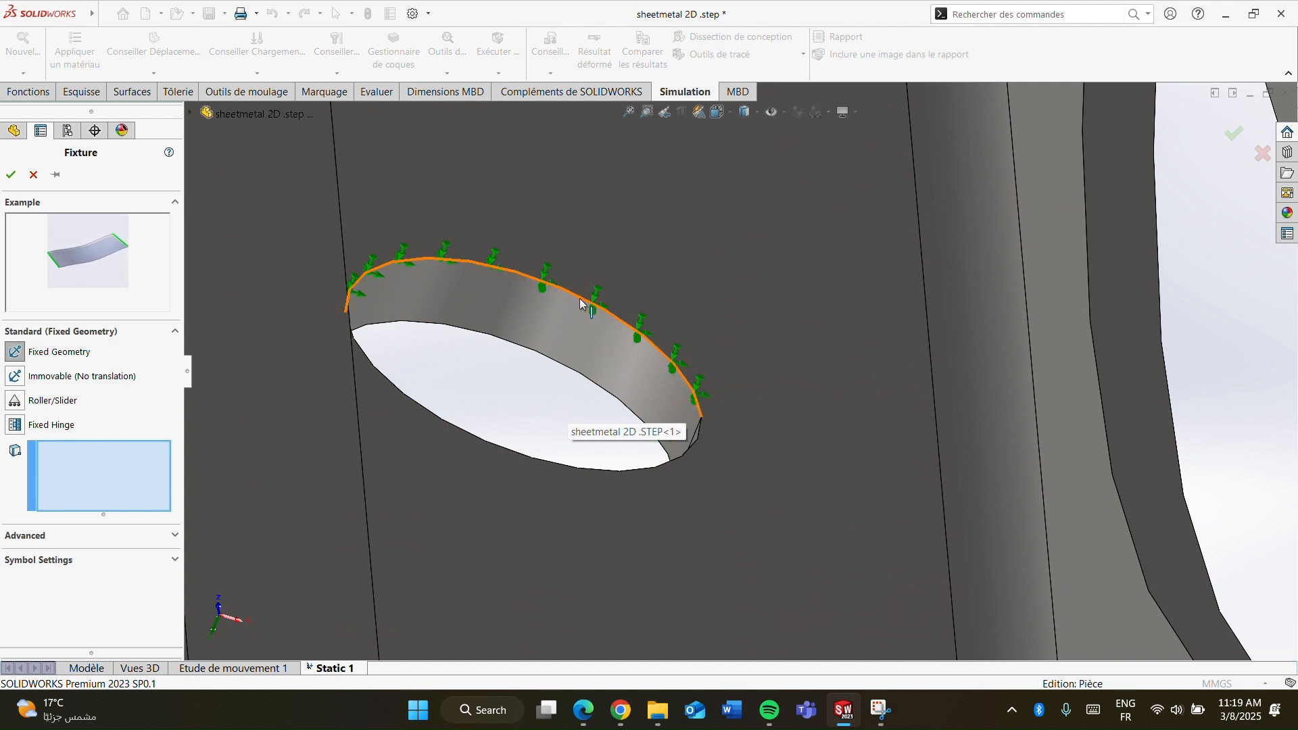
click(581, 301)
- Remove the mistaken hole edge on the sheet's far side and select the matching semicircular edge on the near face
click(530, 349)
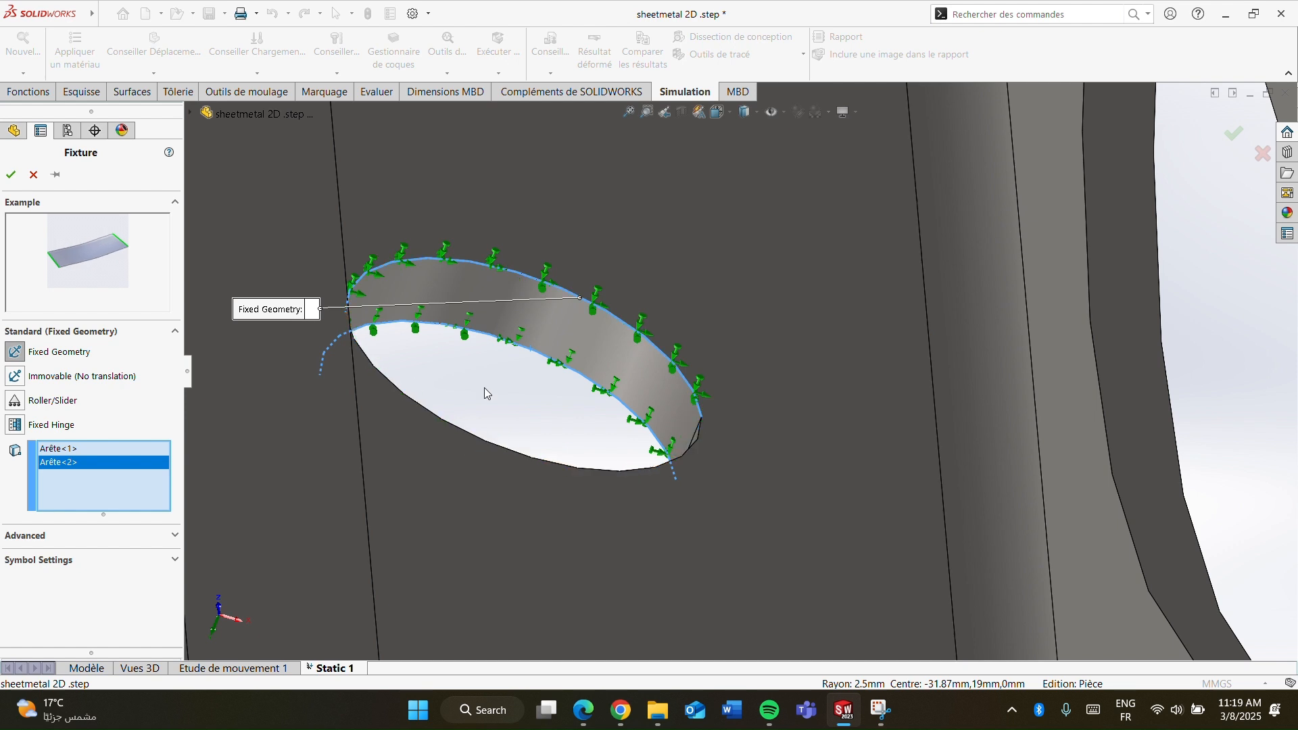
click(464, 431)
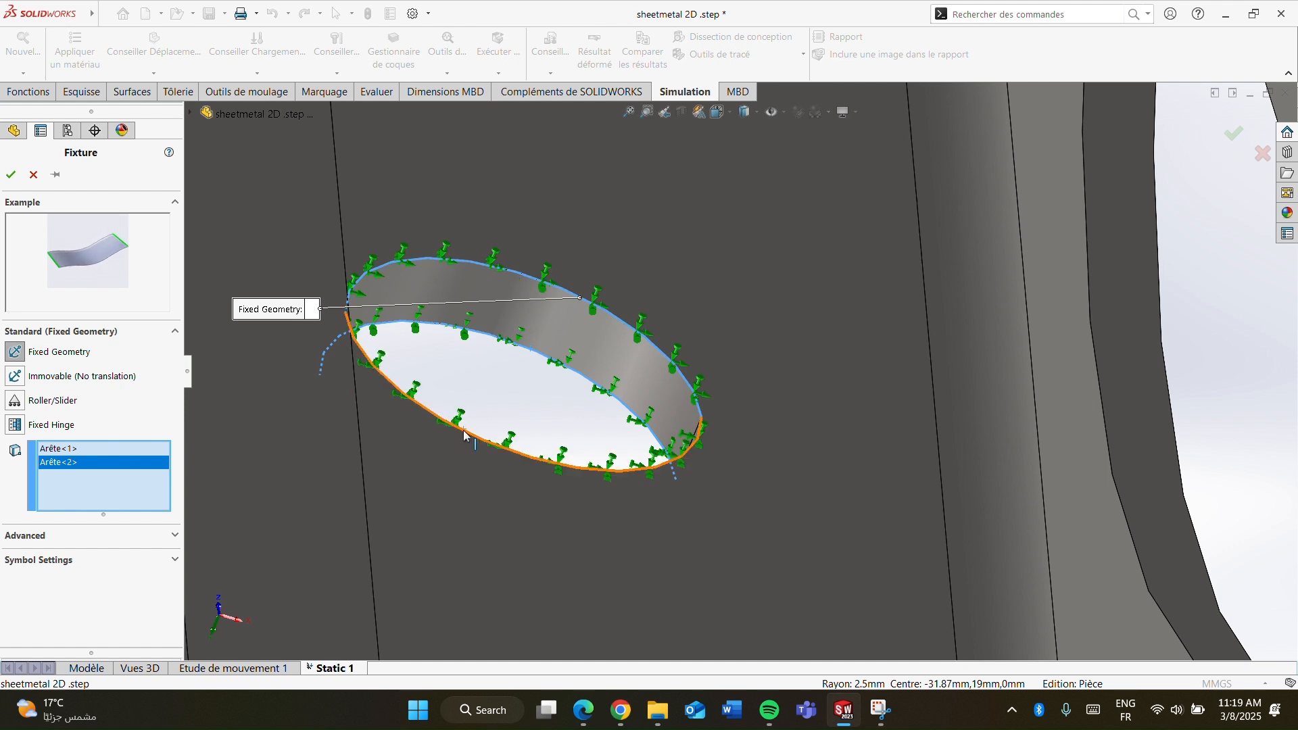
click(139, 461)
key(Delete)
click(419, 405)
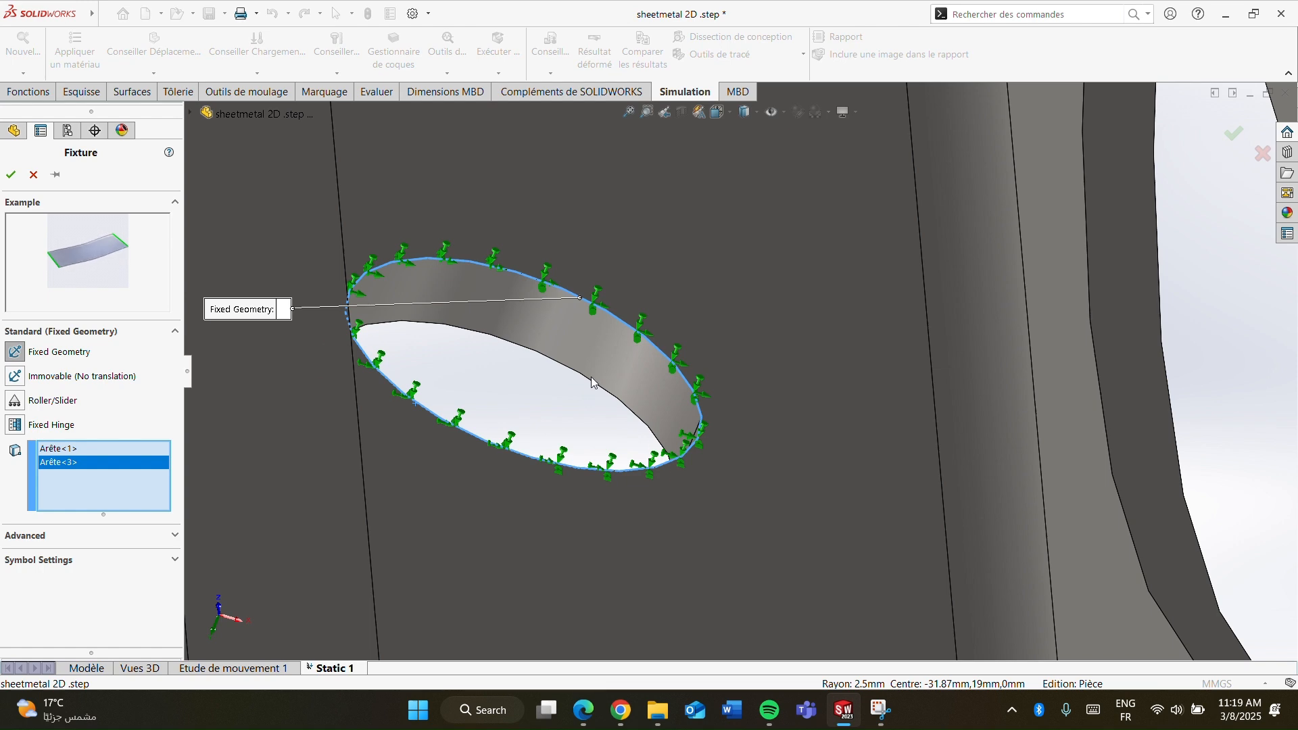
- Add both semicircular edges of the hole in the opposite foot to the Fixed Geometry fixture and accept it
scroll(765, 354, up, 10)
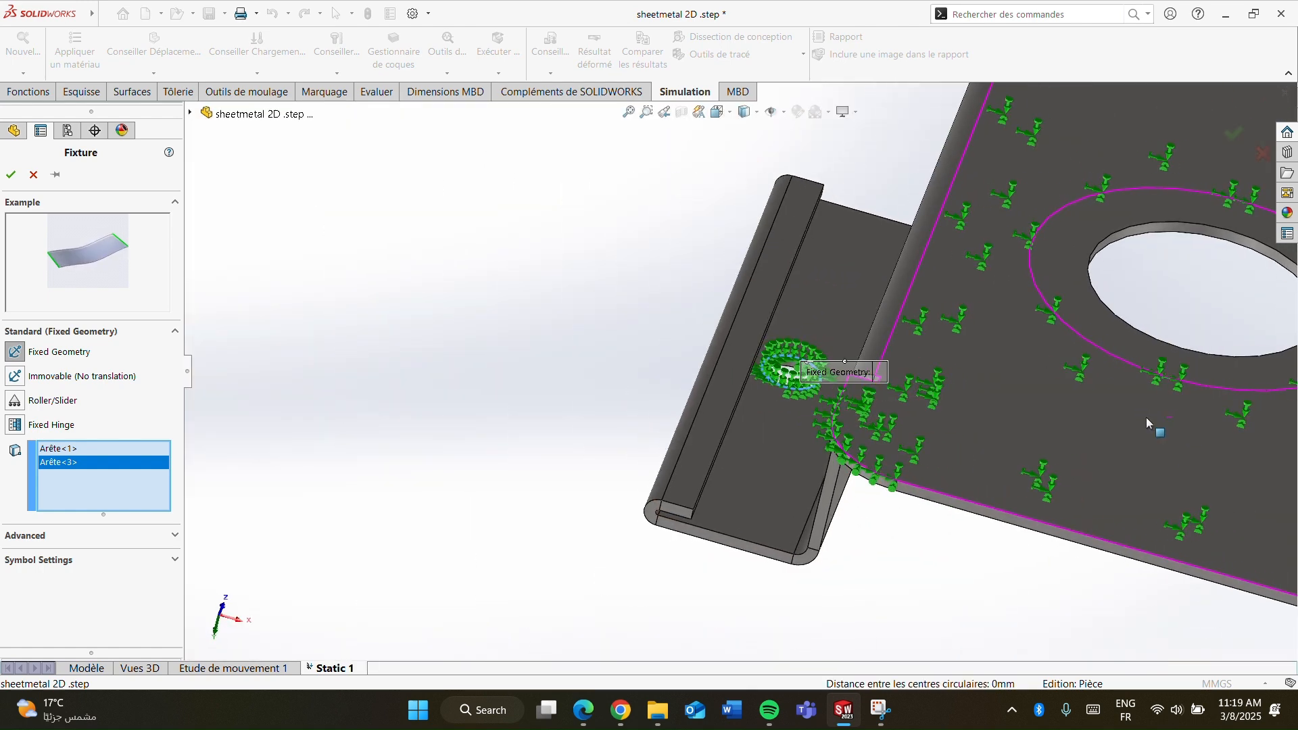
scroll(1141, 417, up, 5)
scroll(869, 433, down, 10)
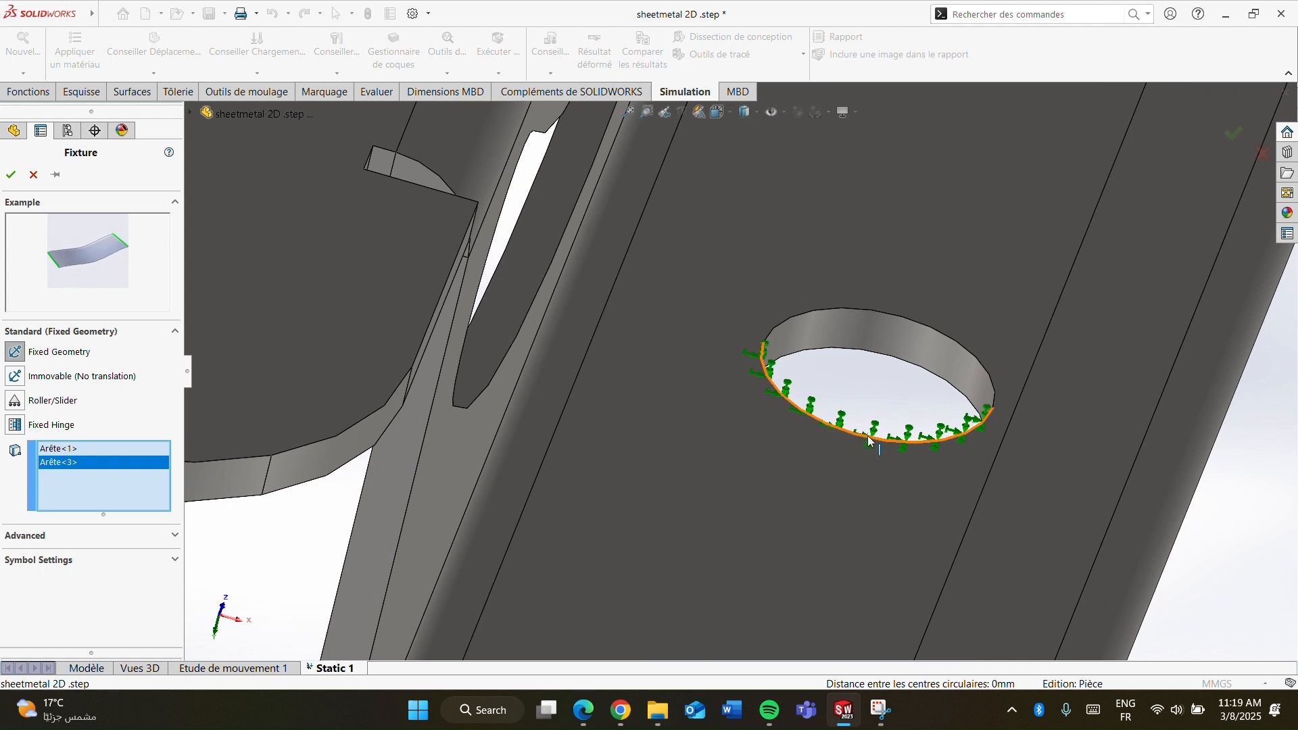
click(914, 317)
click(836, 312)
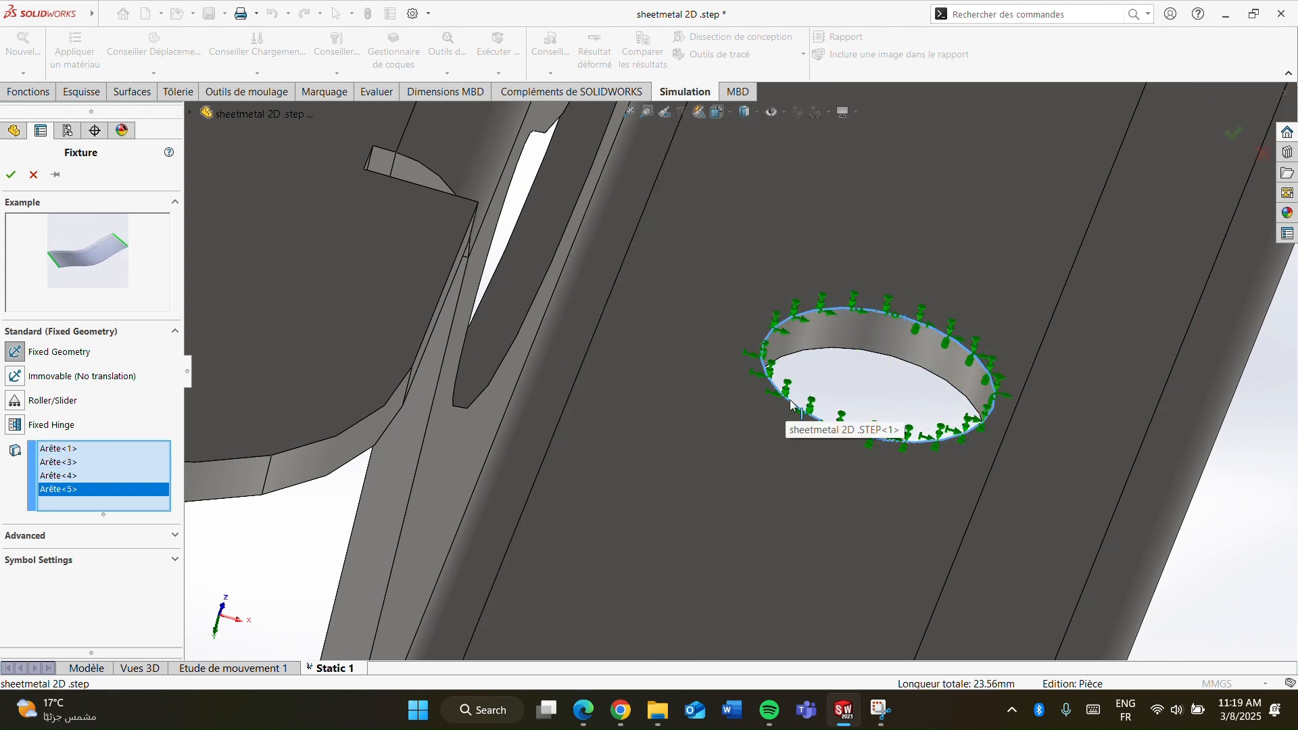
scroll(791, 404, up, 10)
middle_drag(266, 355, 545, 359)
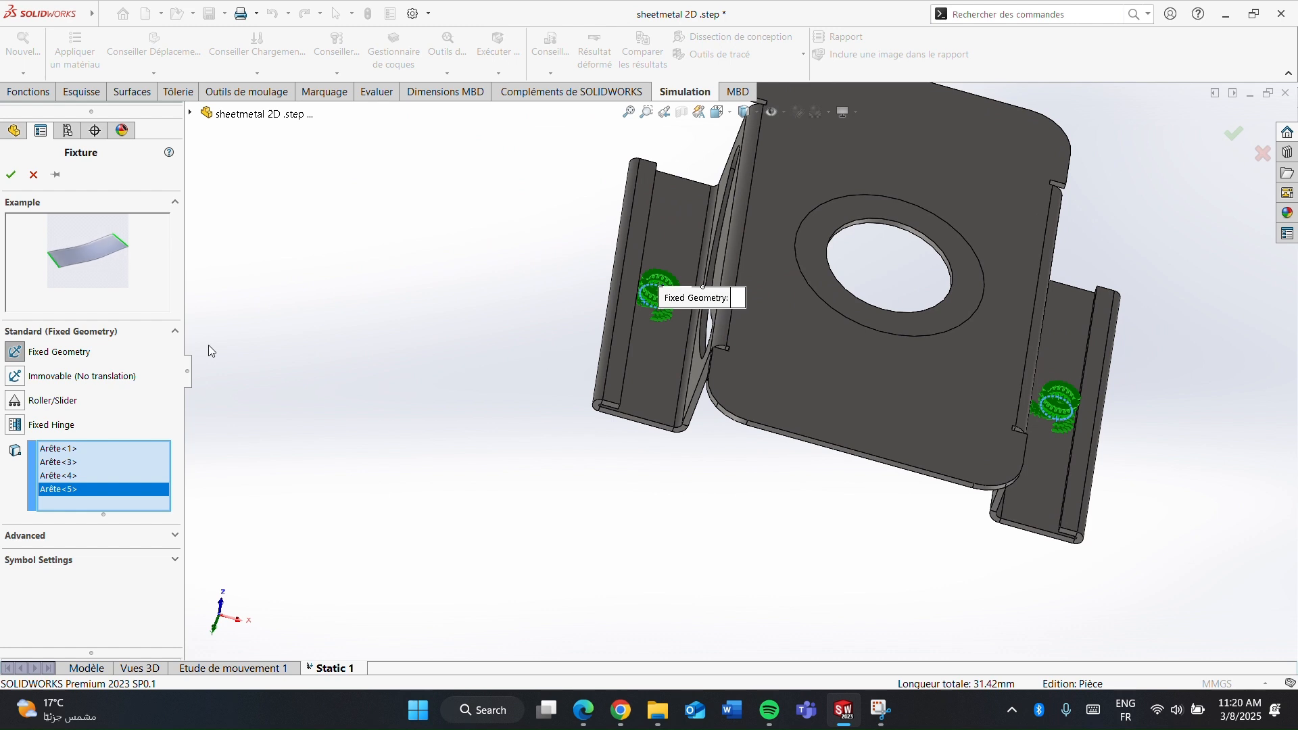
key(Return)
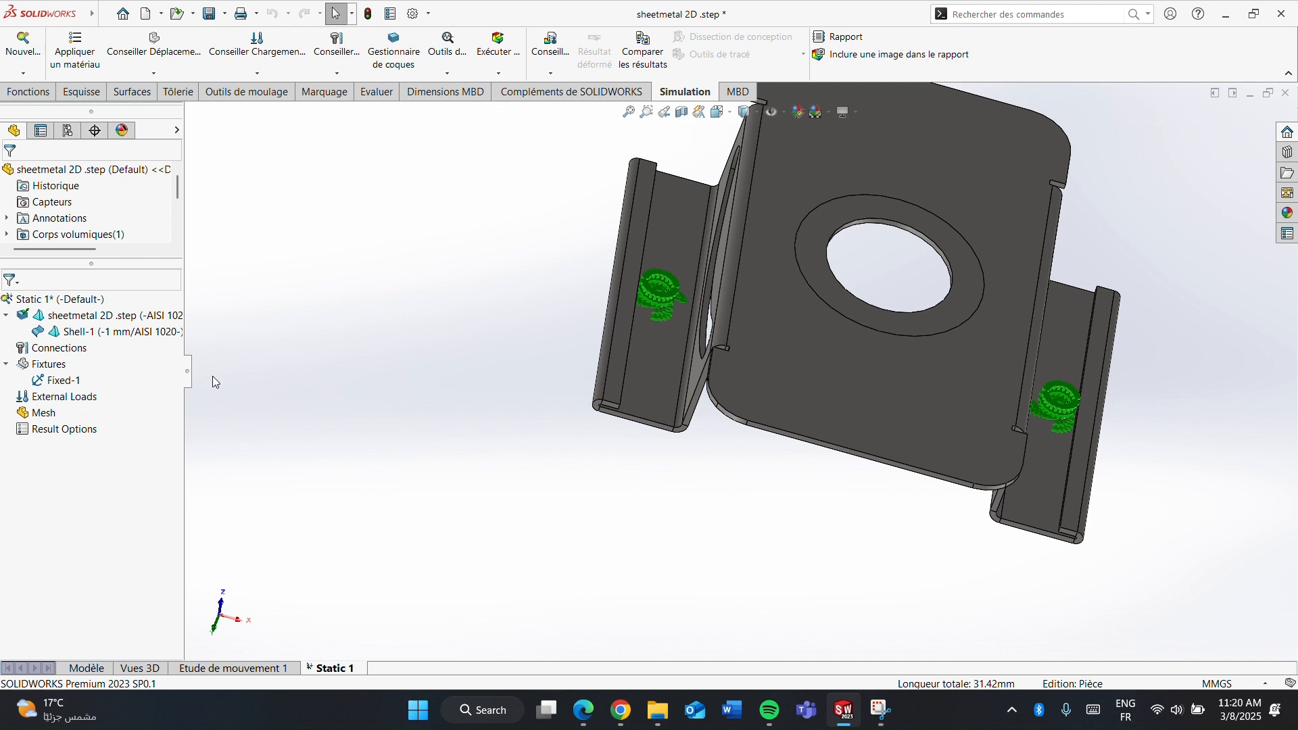
- Start a Remote Load/Mass external load and select the ring-shaped face around the large central hole
click(88, 398)
right_click(89, 398)
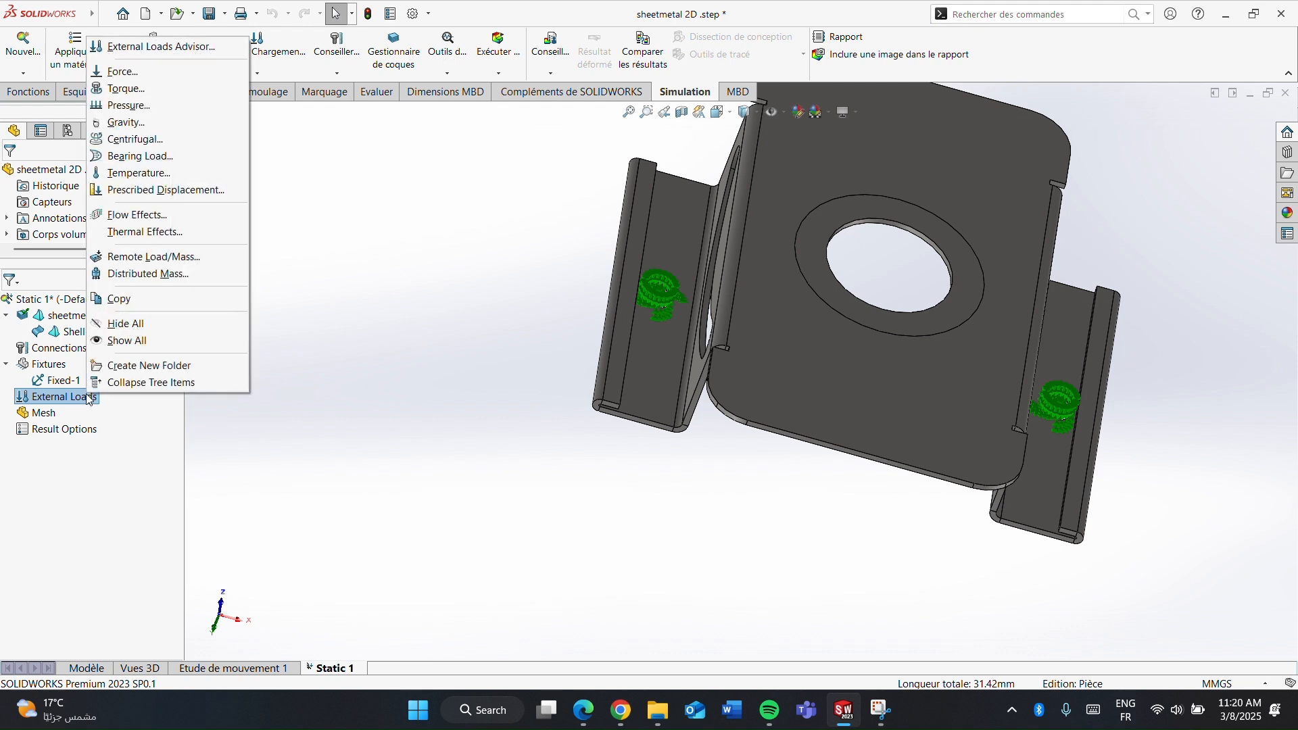
click(165, 259)
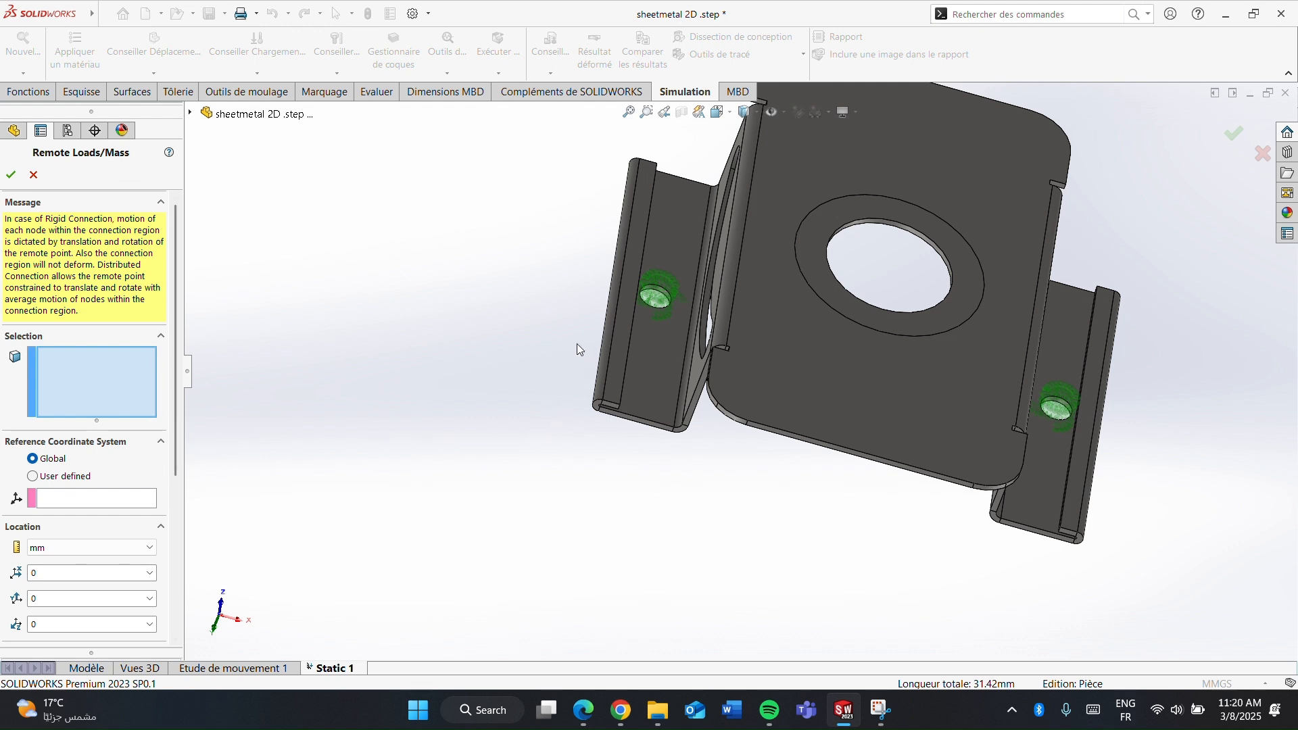
click(822, 218)
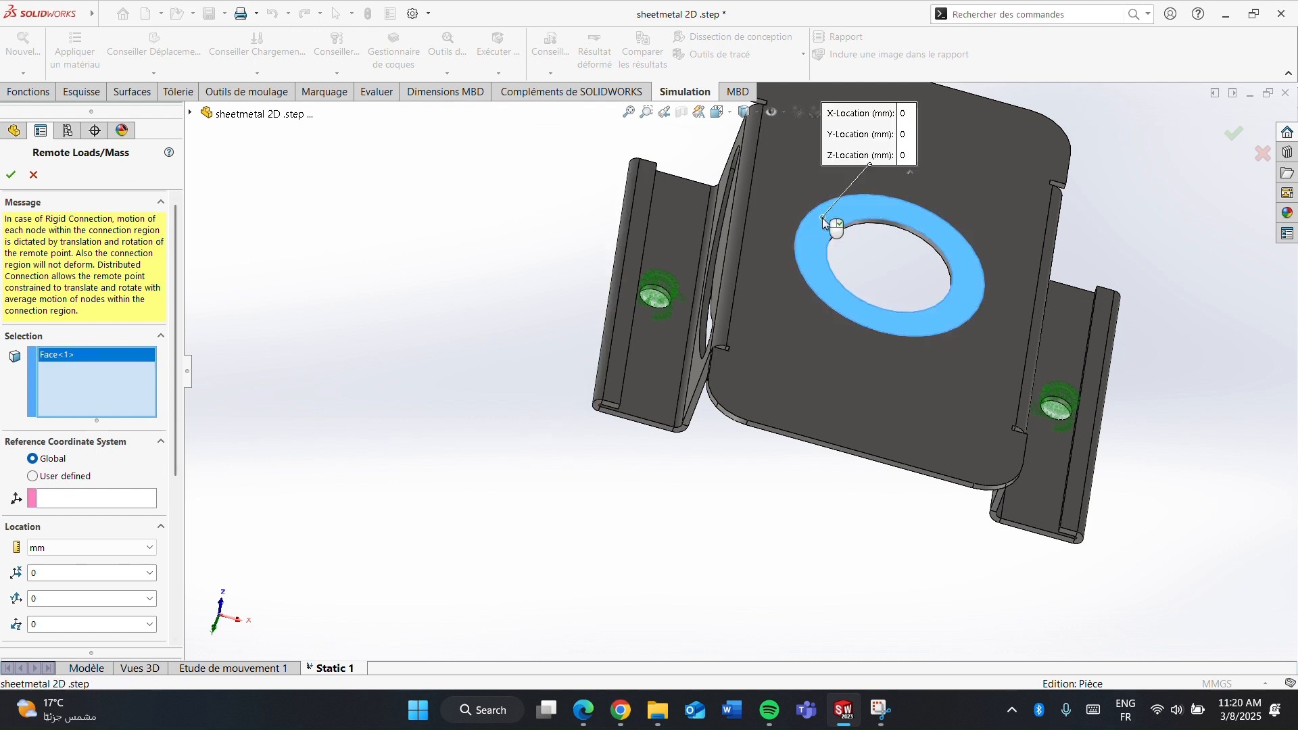
- Set the remote load's location to X -100 mm and Y -40 mm
click(906, 114)
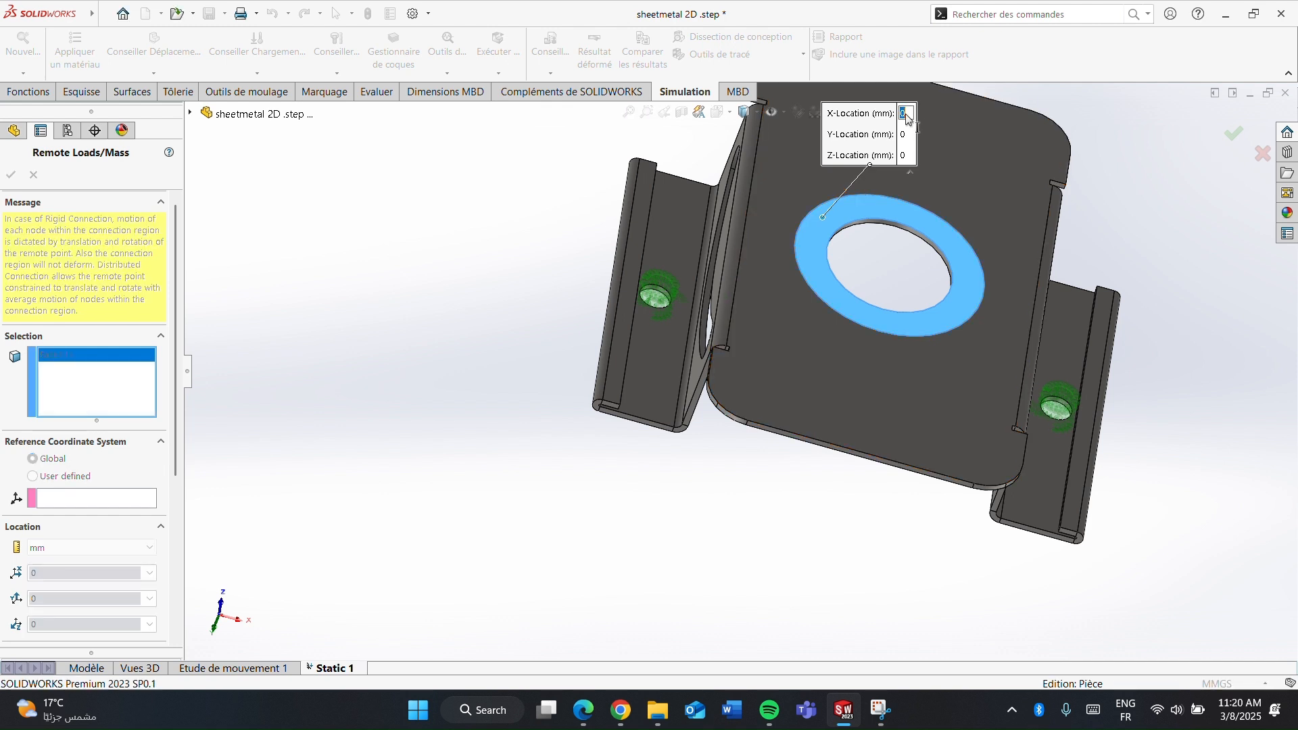
text(-100)
click(910, 135)
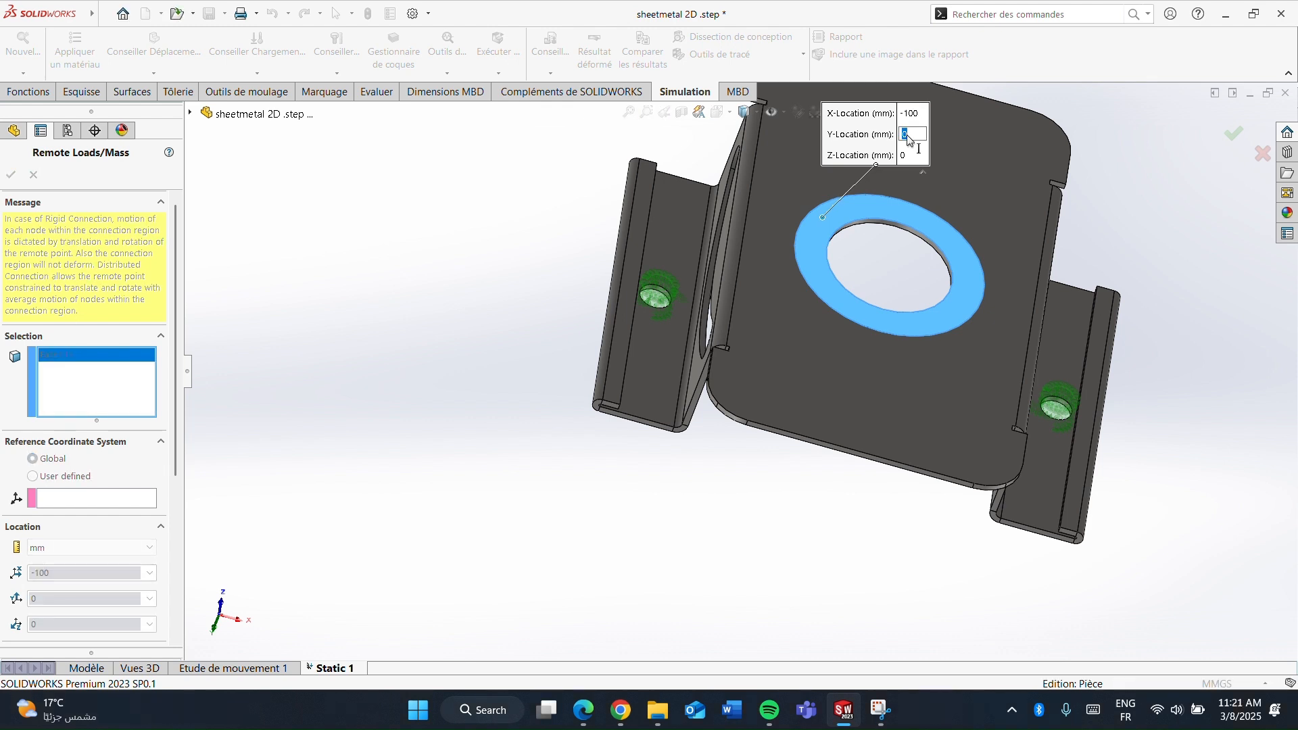
text(-4)
key(Return)
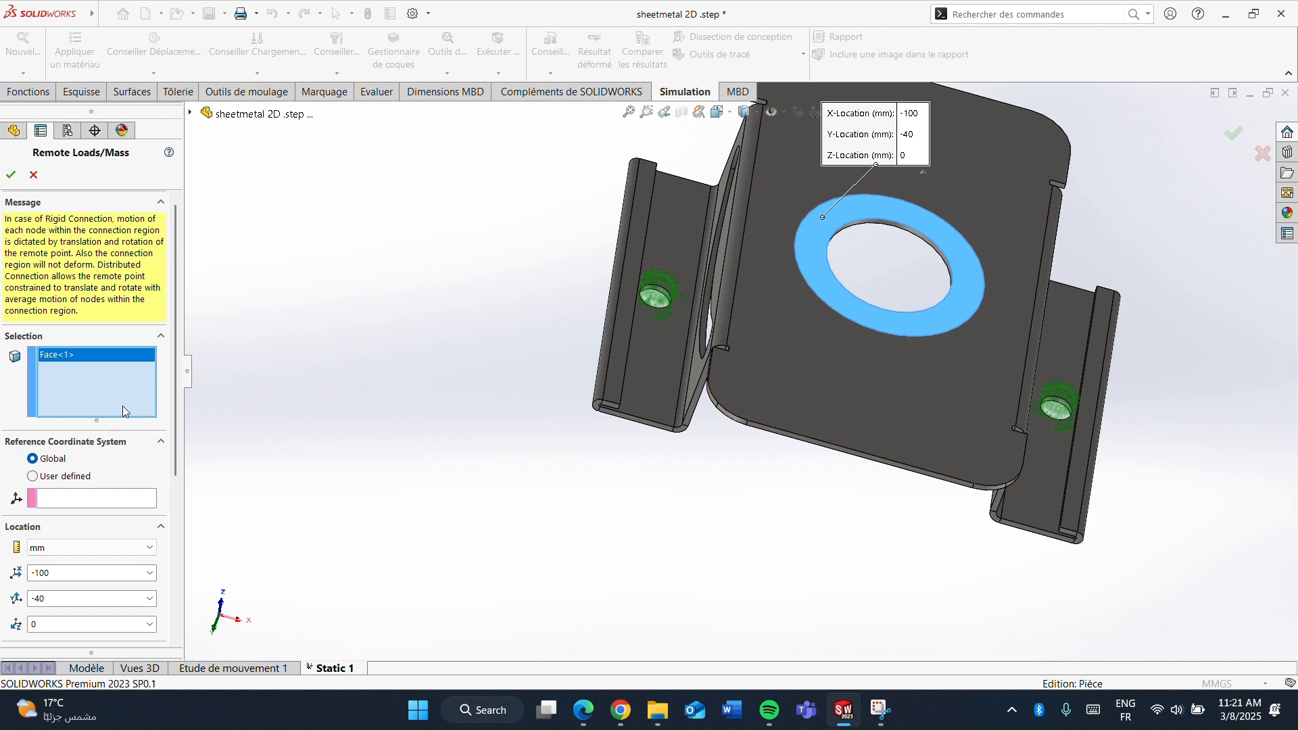
- Apply a 30 N translational force in the Y direction with the distributed connection and accept the remote load
scroll(69, 539, down, 5)
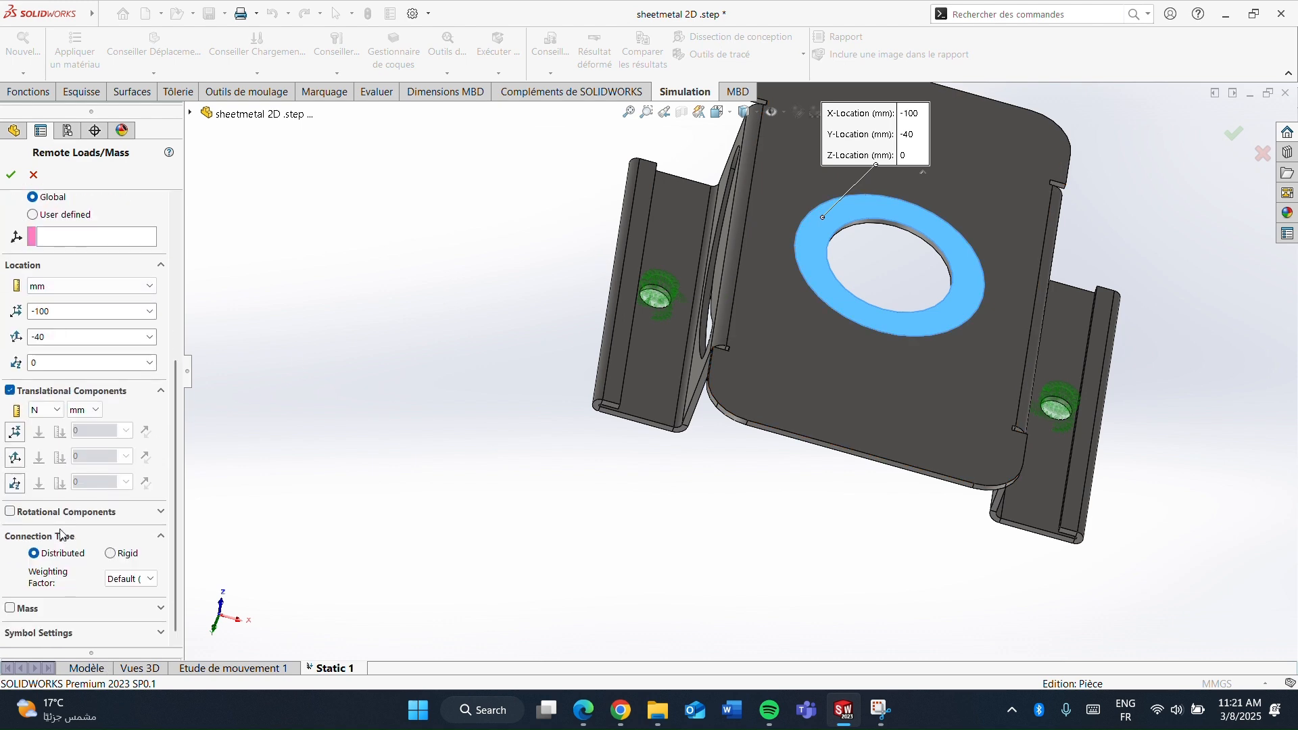
click(15, 458)
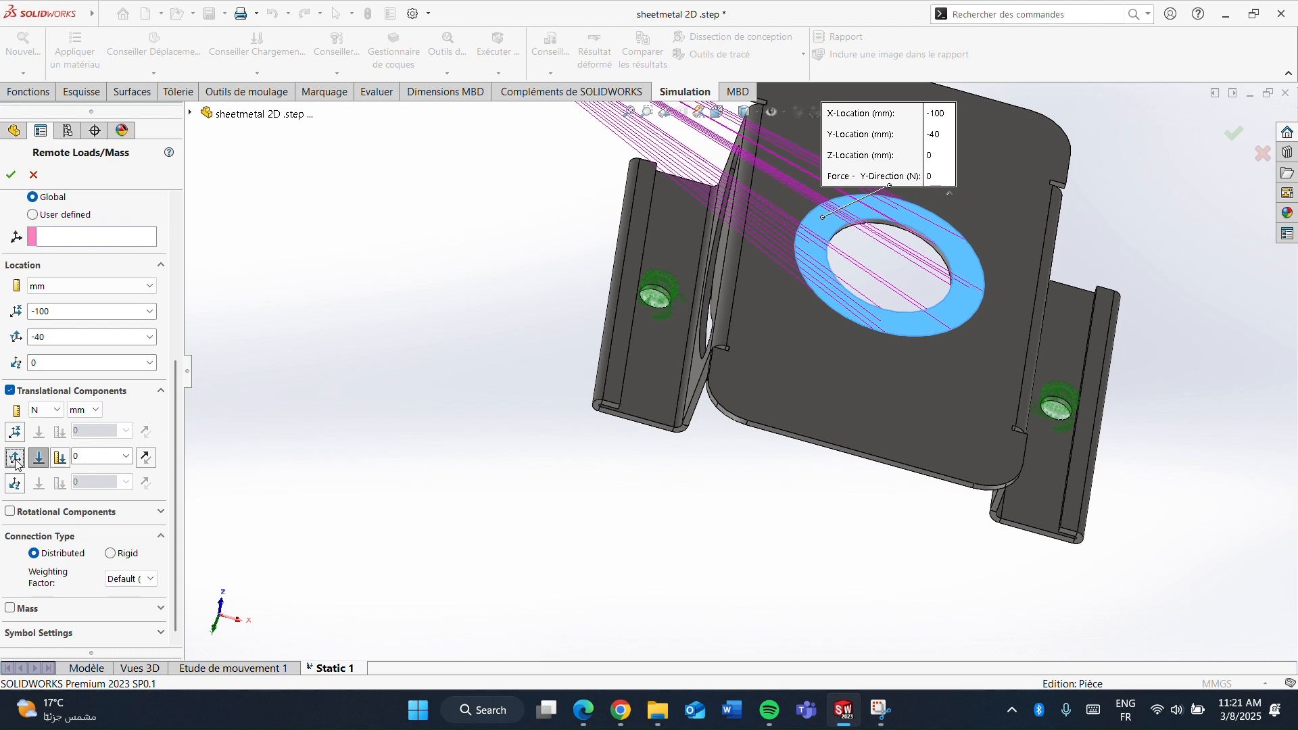
click(934, 177)
text(30)
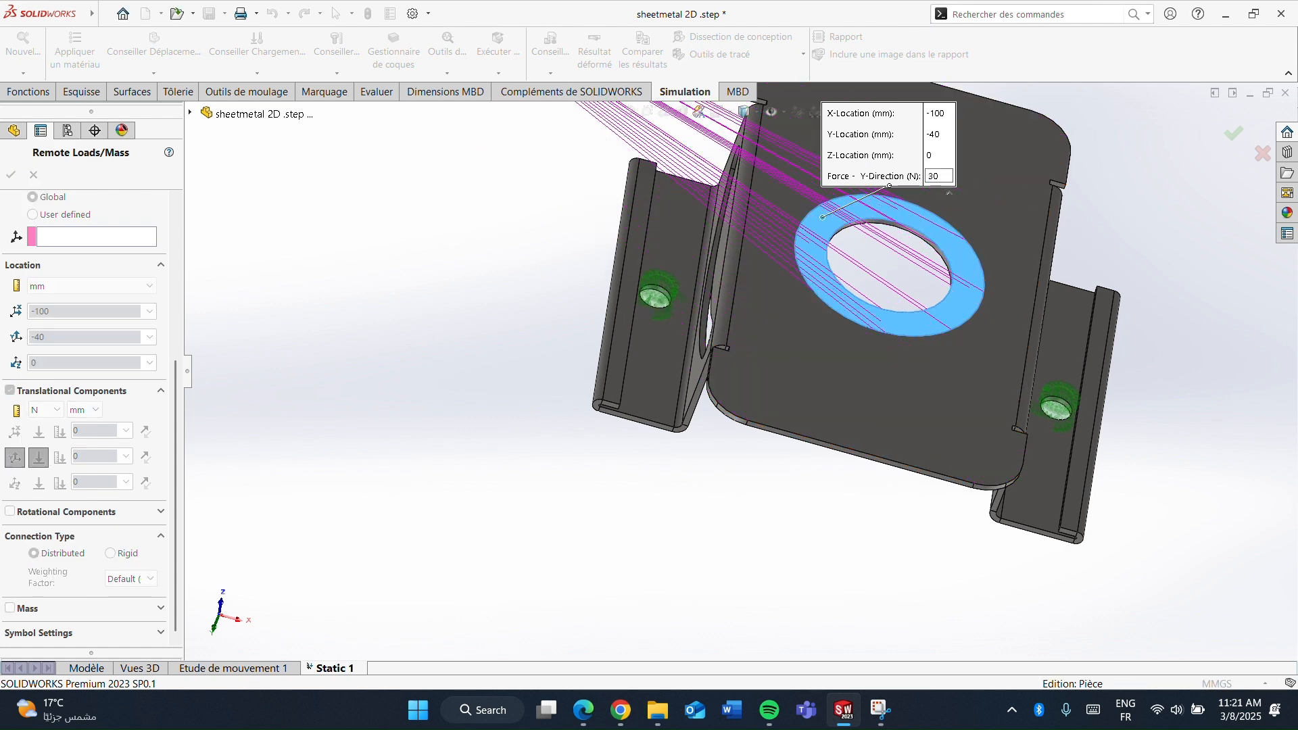
key(Return)
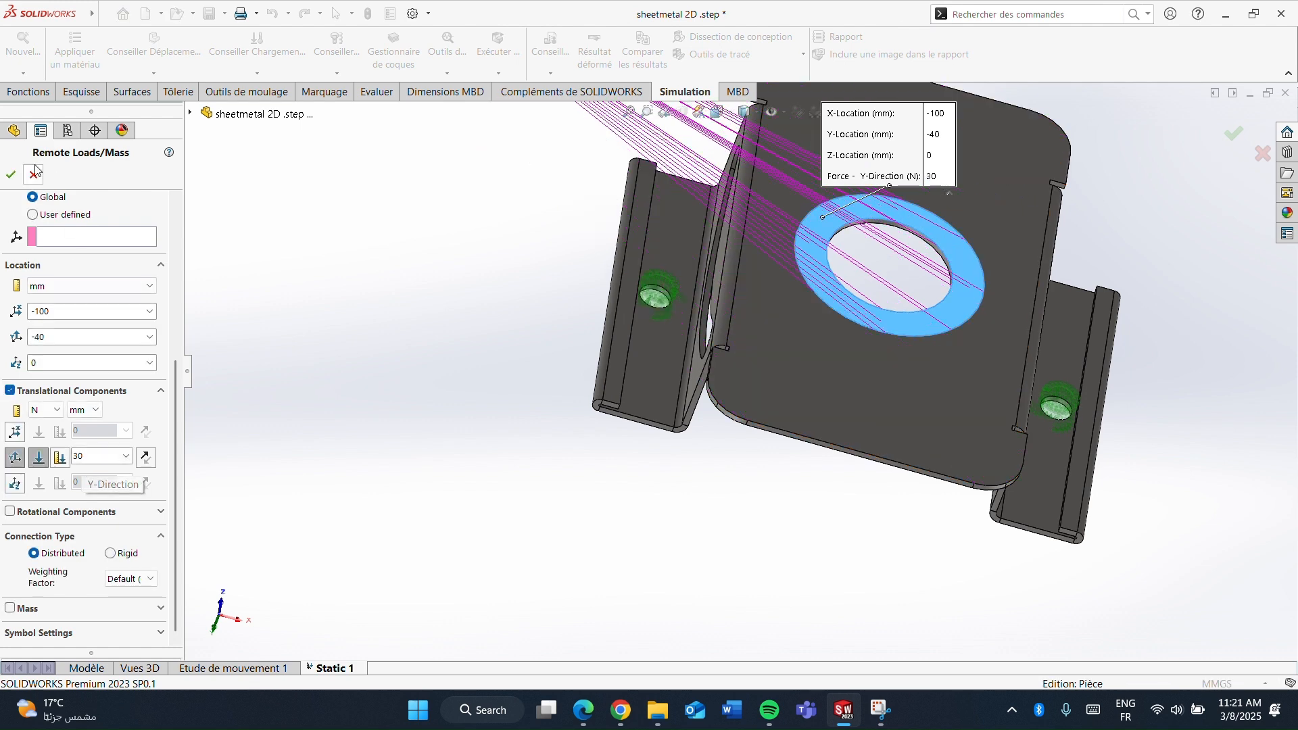
click(12, 175)
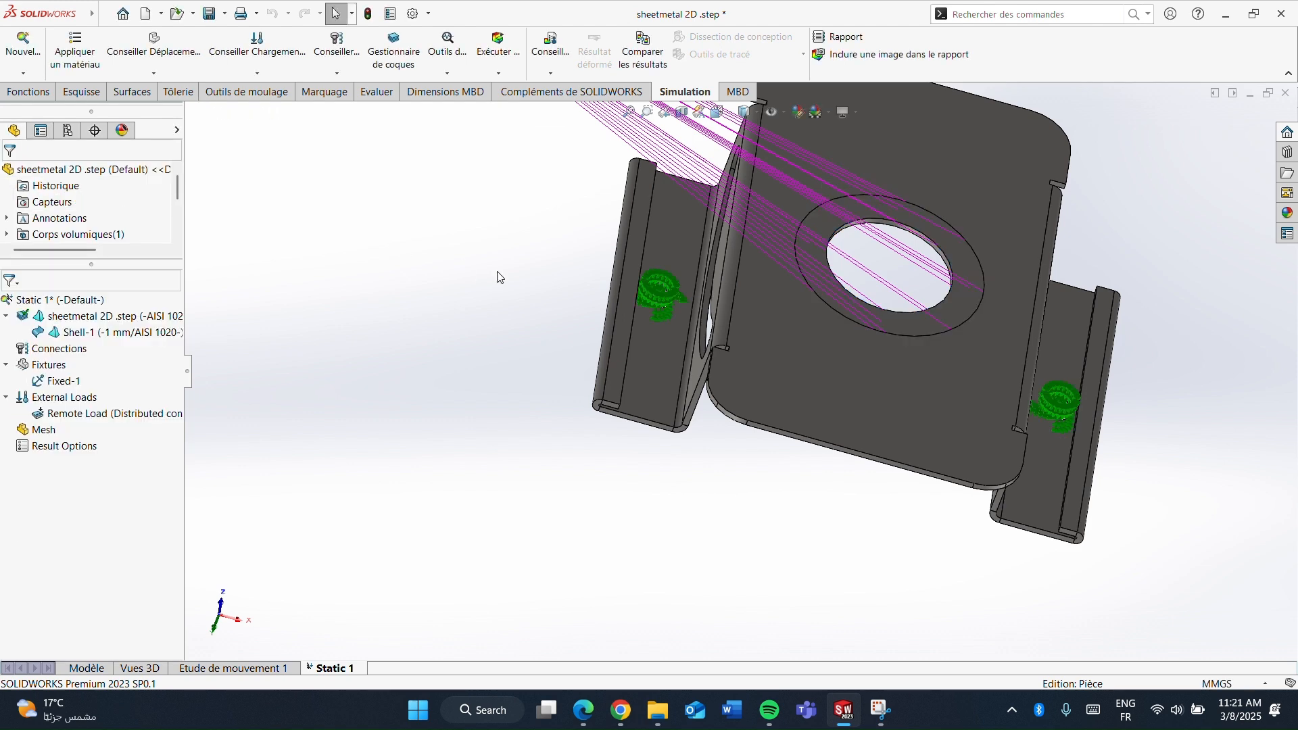
- Start creating the mesh with custom mesh parameters and choose the curvature-based mesh type
scroll(498, 278, up, 2)
scroll(499, 277, up, 4)
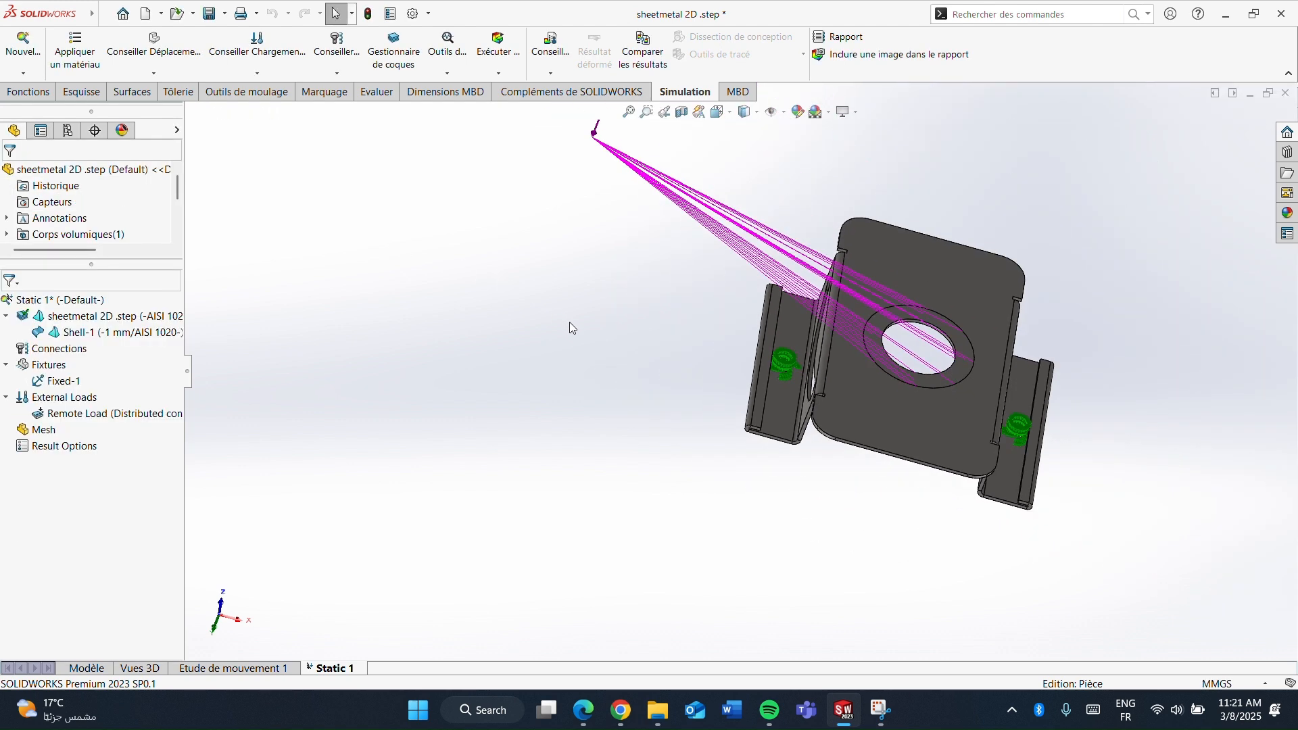
click(42, 430)
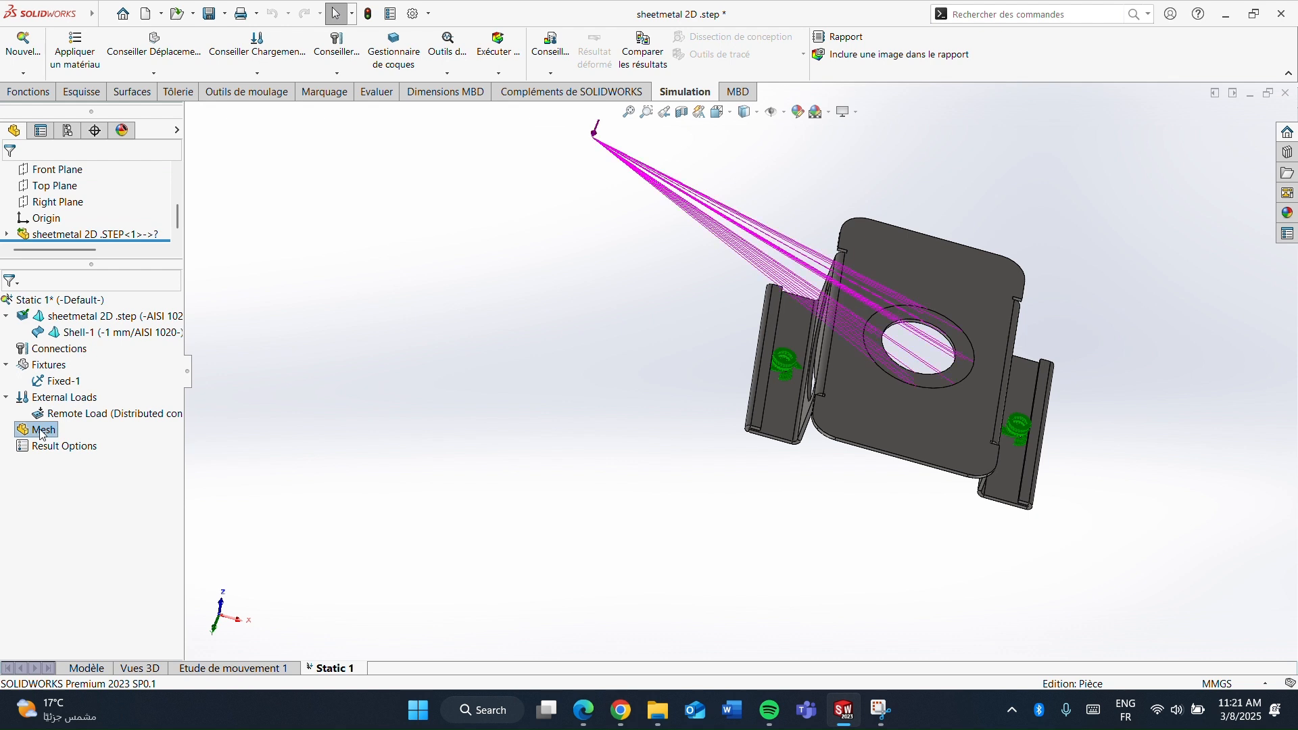
right_click(42, 432)
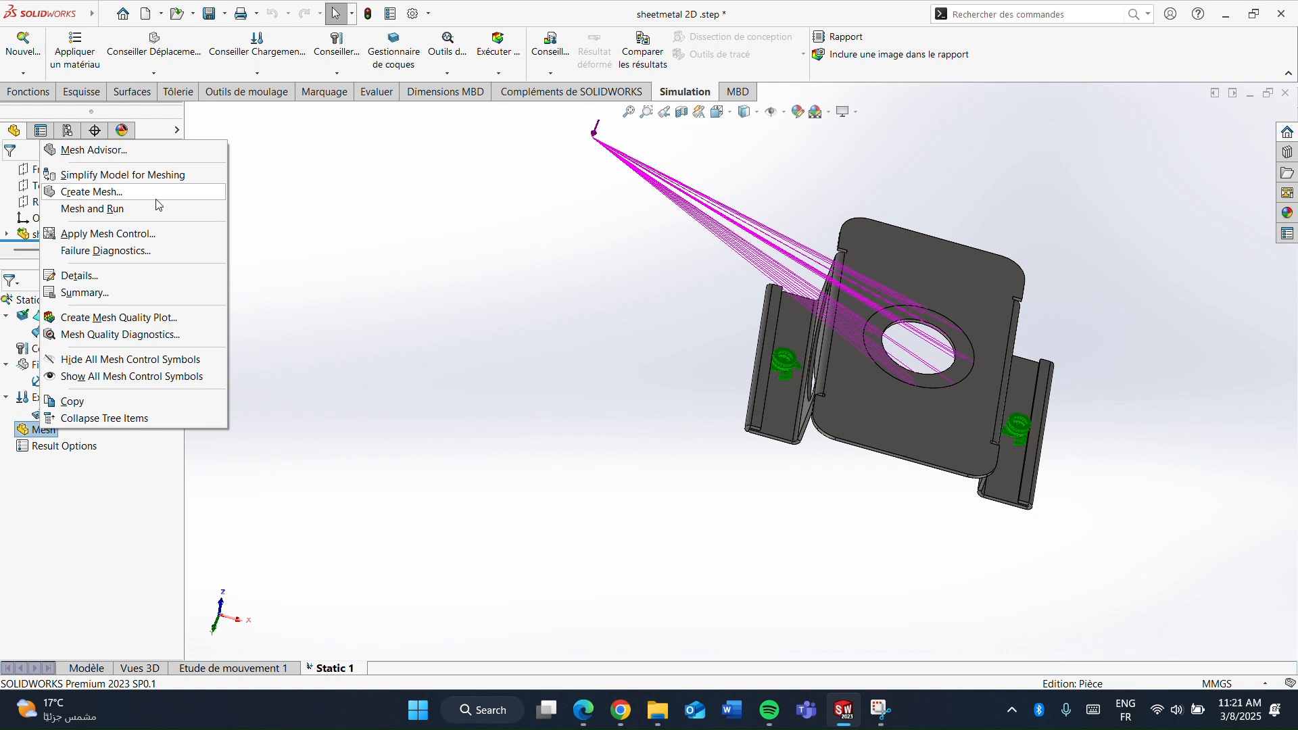
click(100, 192)
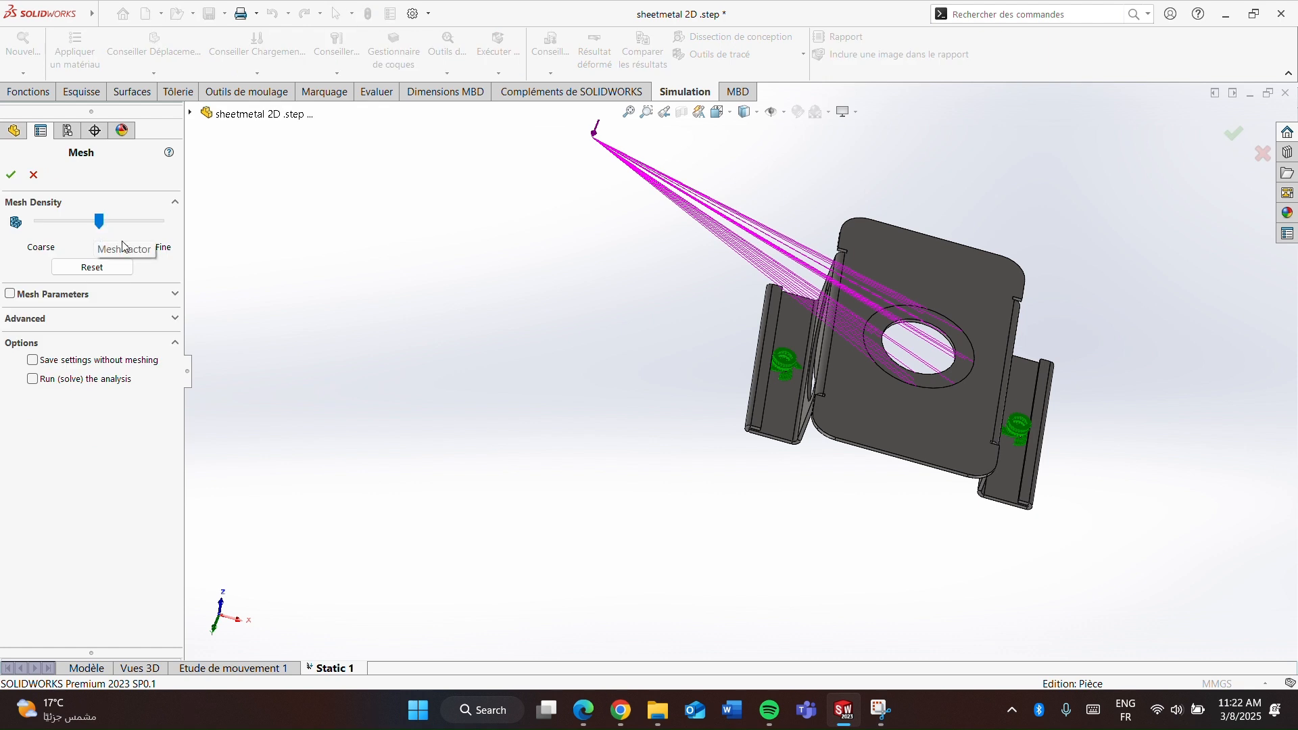
click(155, 296)
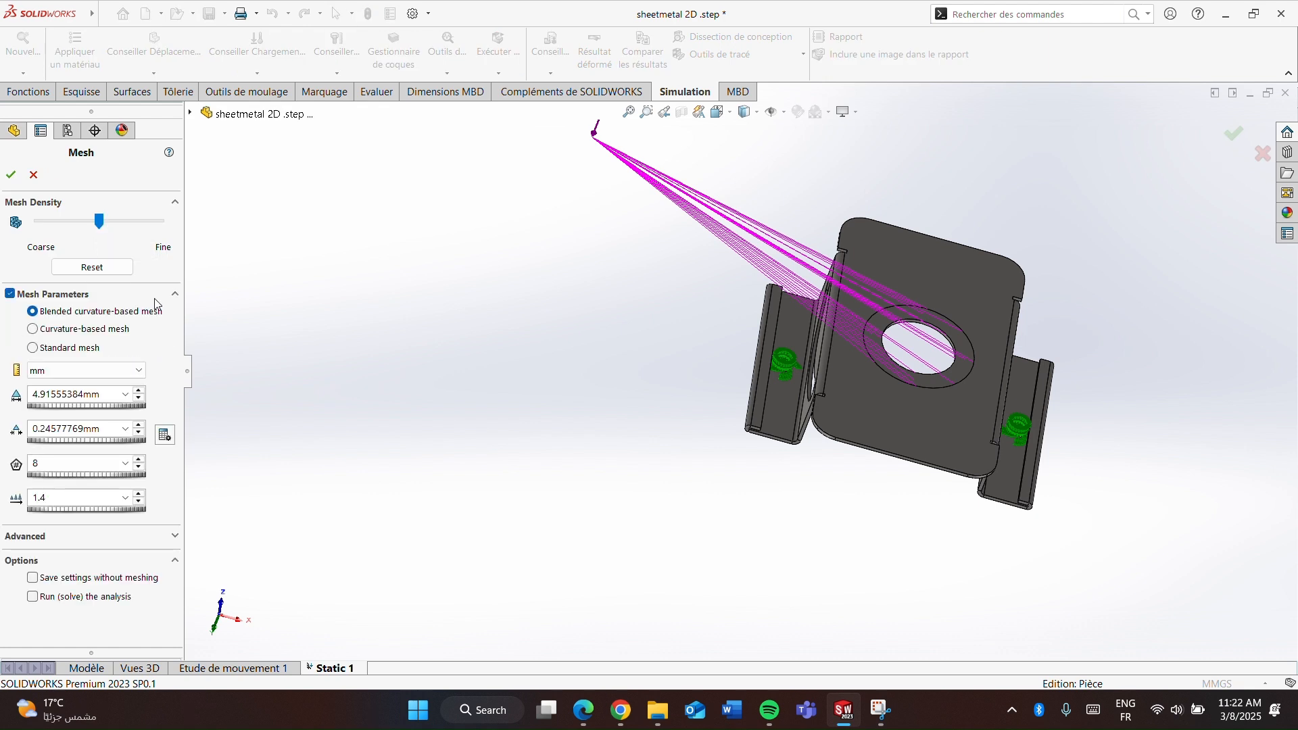
click(33, 329)
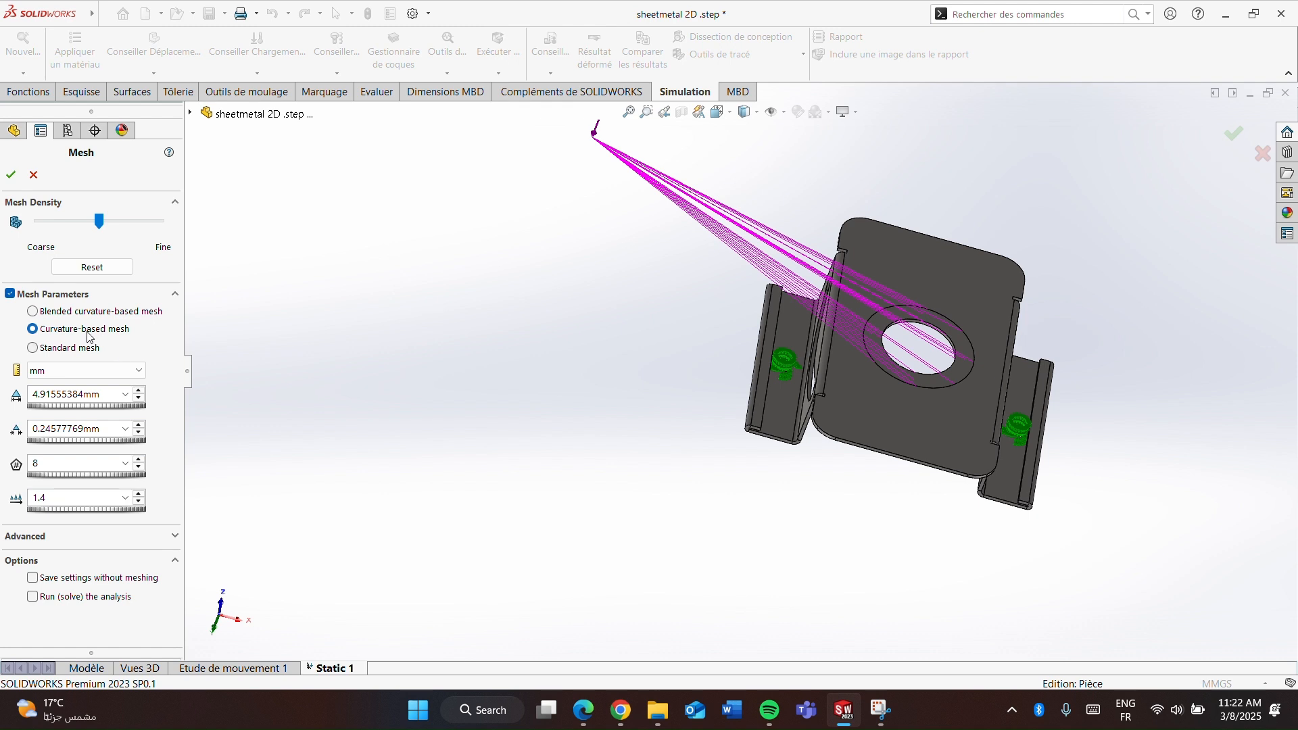
- Set the maximum element size to 2.00 mm and the minimum to 0.10 mm, and generate the mesh
click(81, 395)
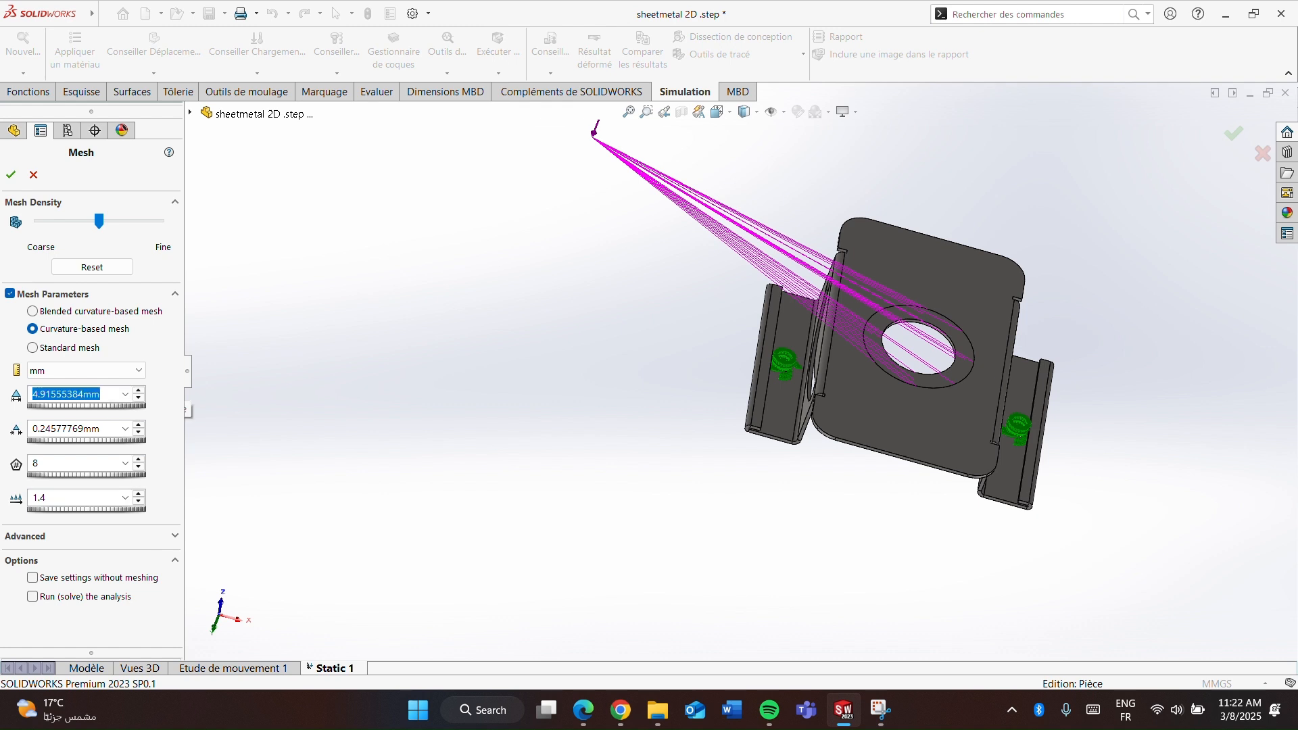
text(2.00mm)
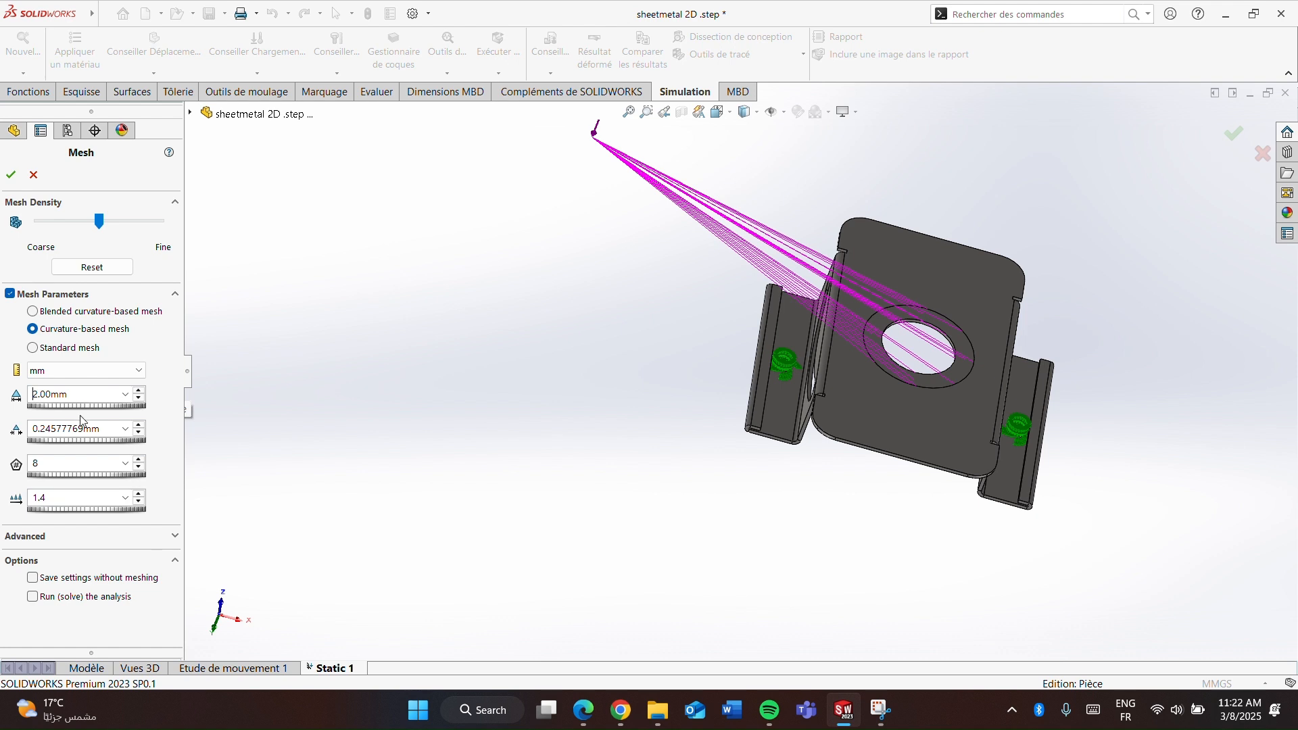
click(94, 429)
text(0.10mm)
click(11, 175)
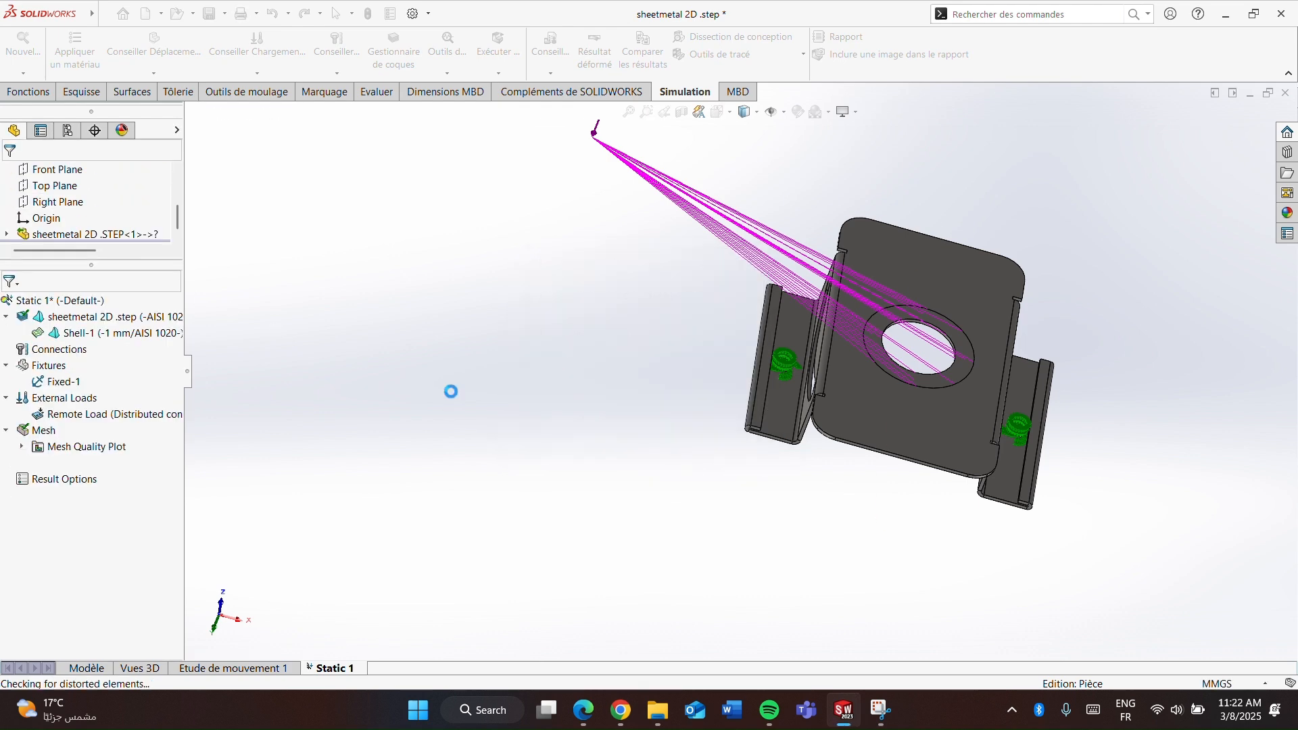
- Check the generated mesh on the bracket and run the static study to get its stress plot
scroll(862, 389, down, 3)
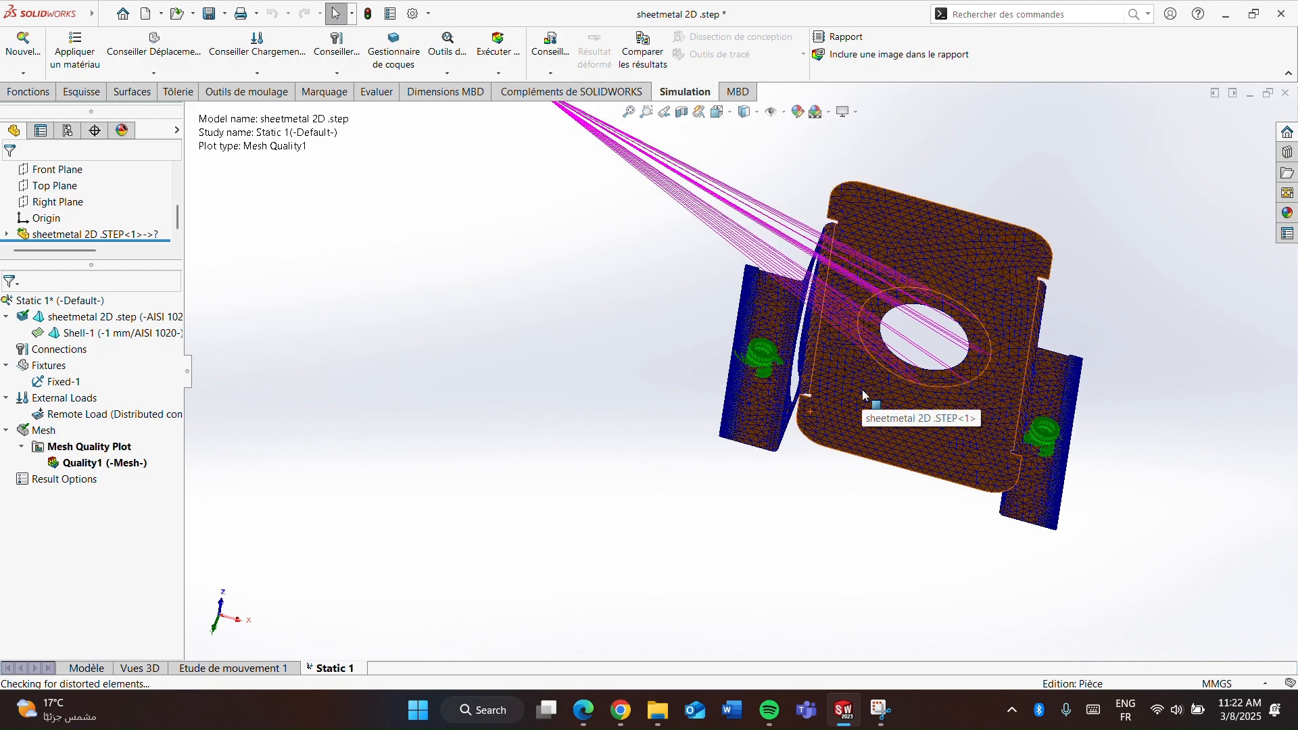
scroll(862, 390, down, 4)
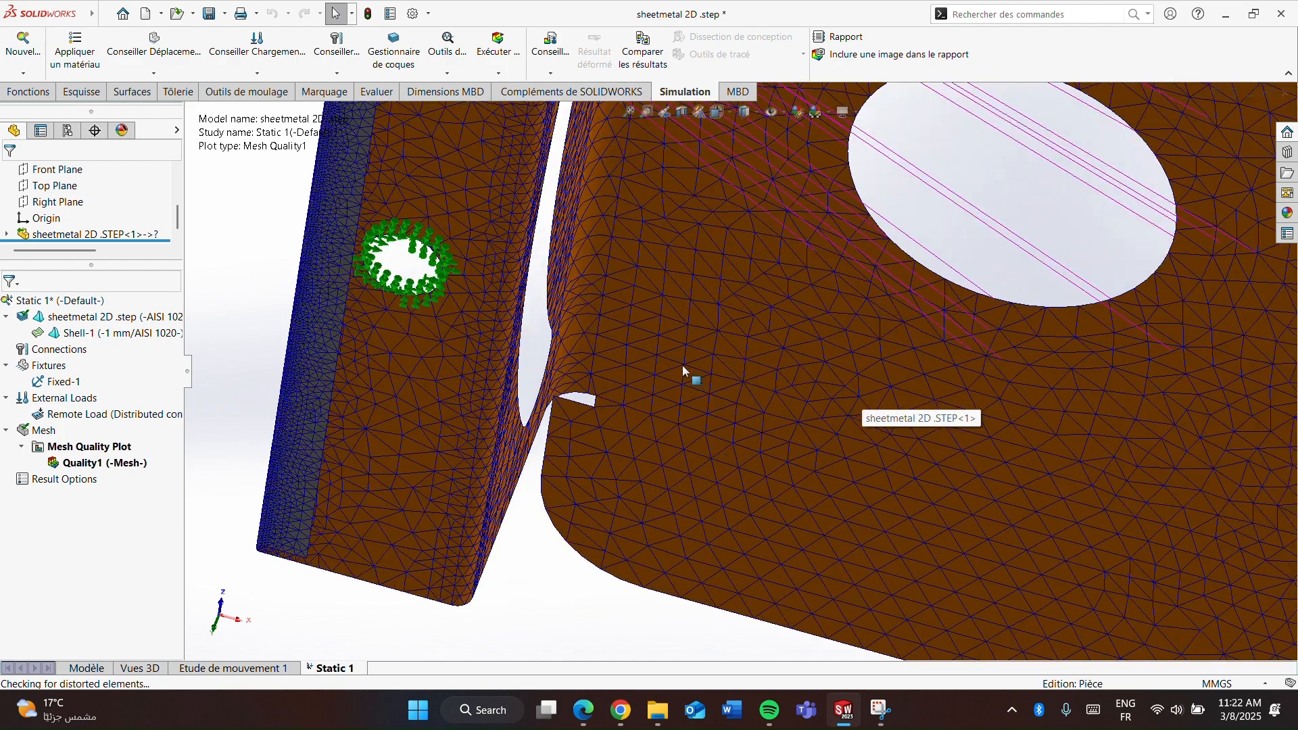
scroll(675, 309, up, 4)
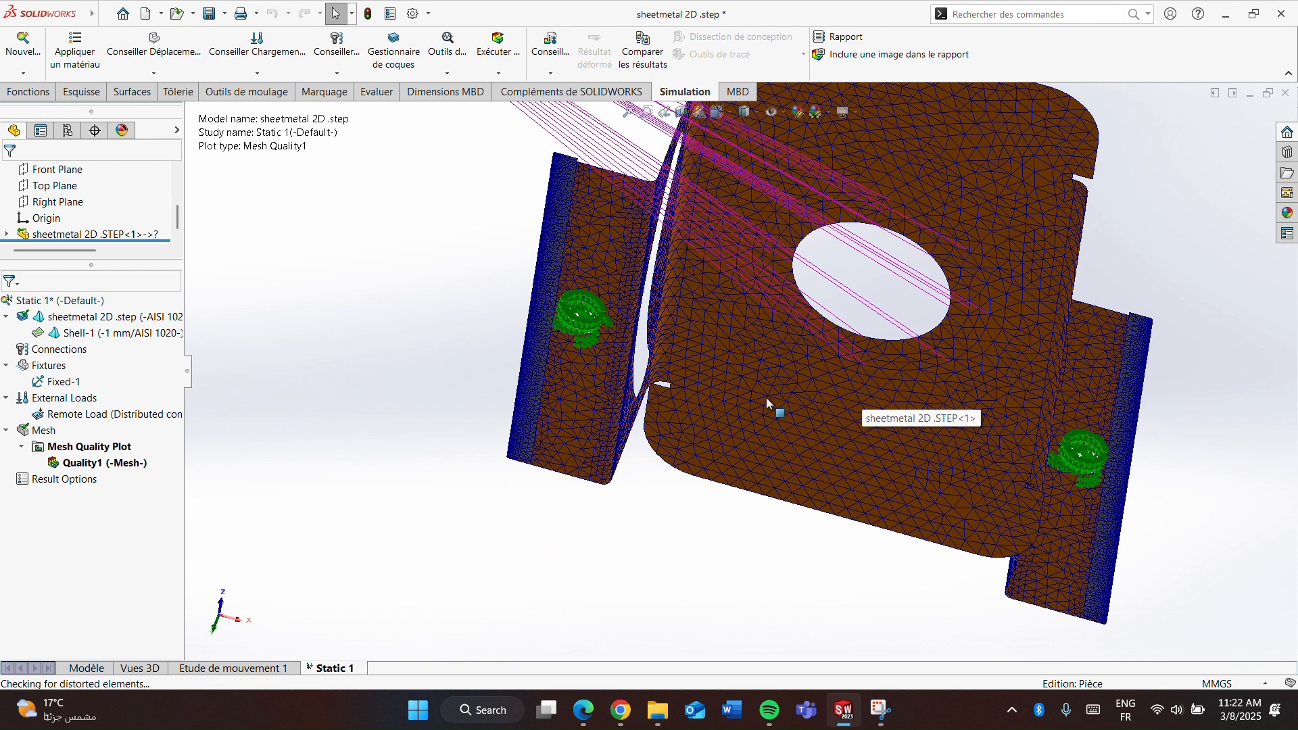
click(497, 51)
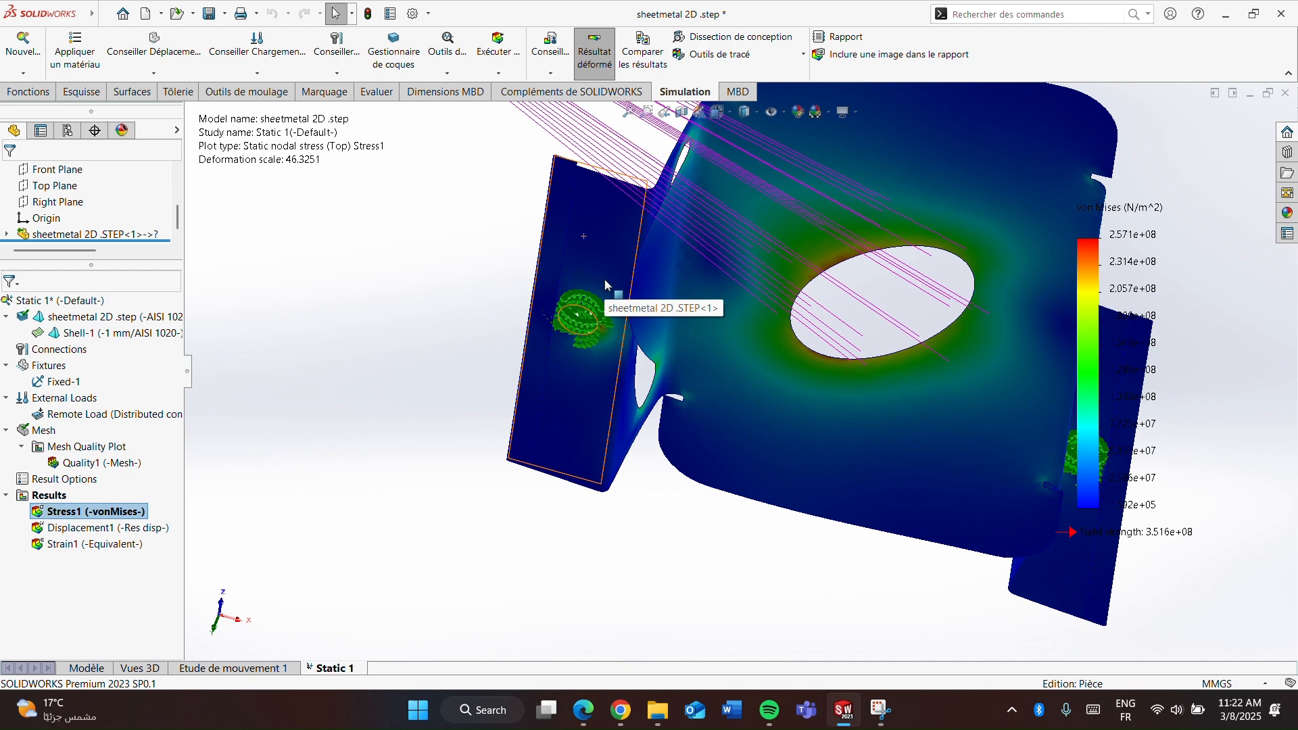
scroll(760, 333, up, 4)
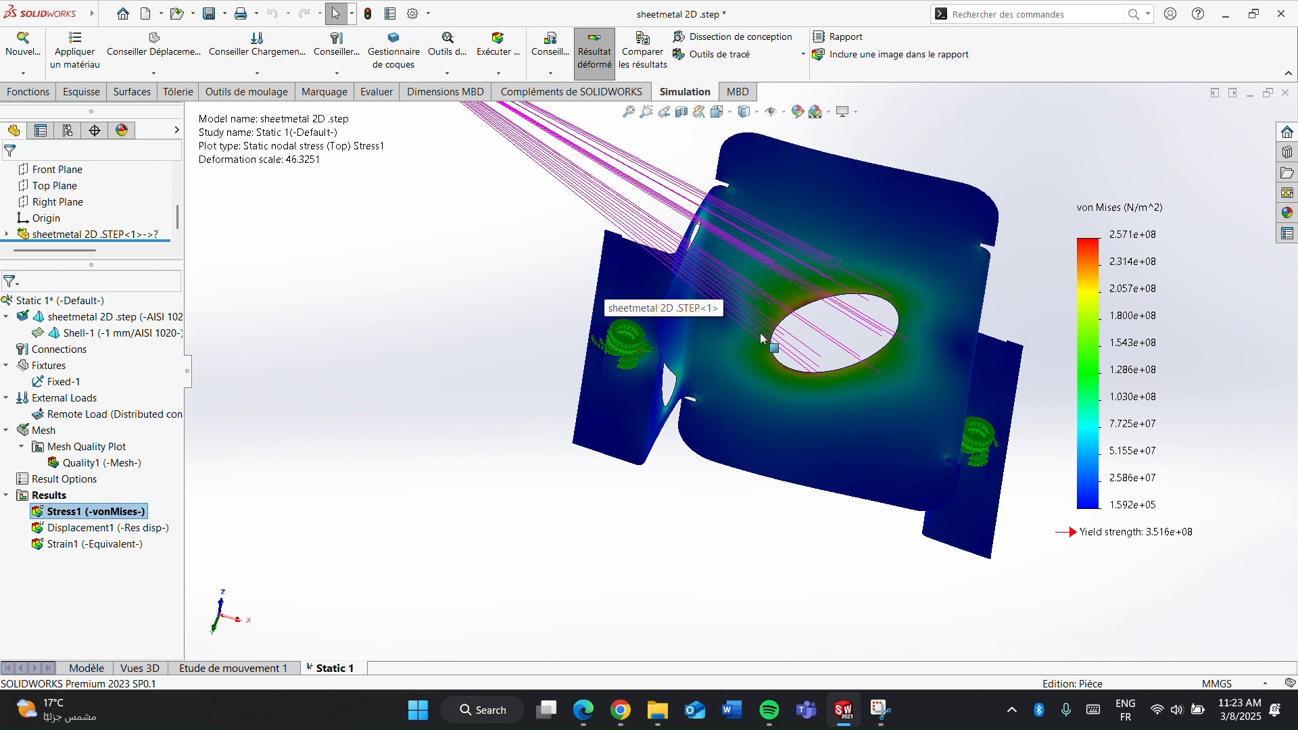
scroll(760, 335, down, 2)
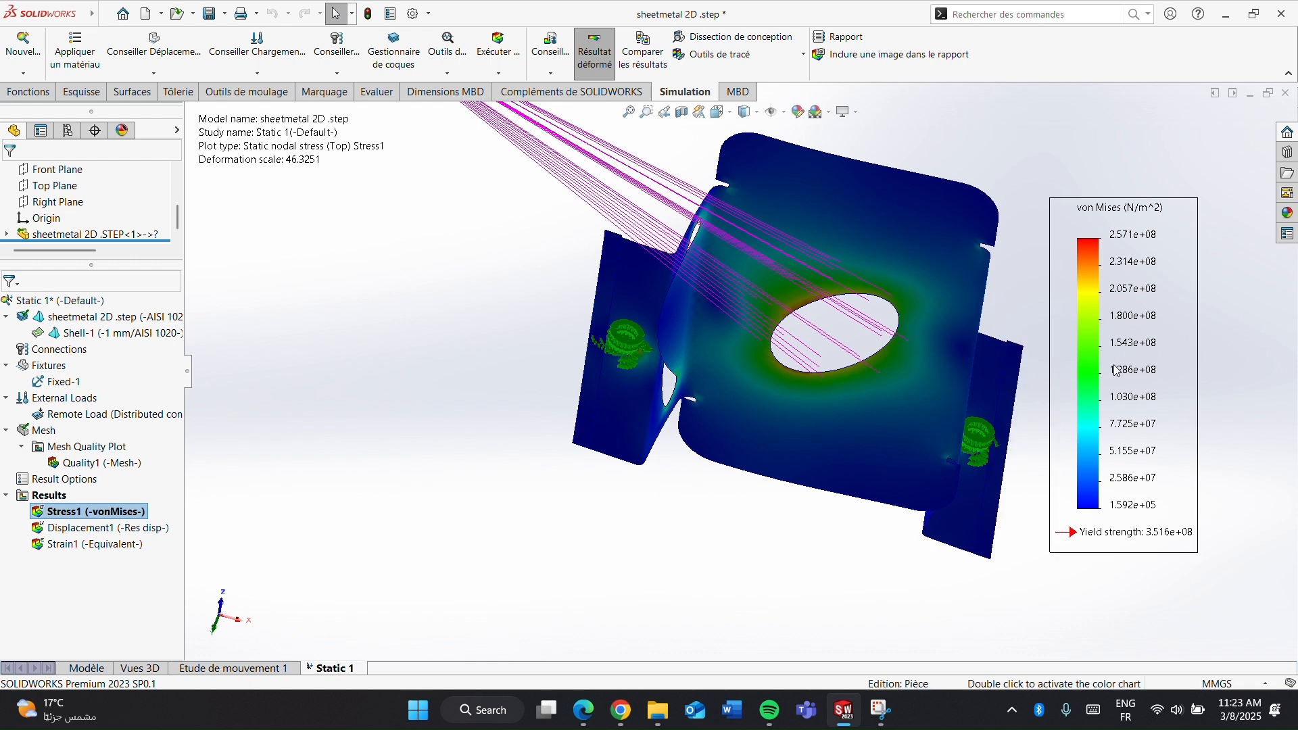
- Edit the von Mises stress plot to use psi units and show the minimum and maximum annotations
double_click(106, 513)
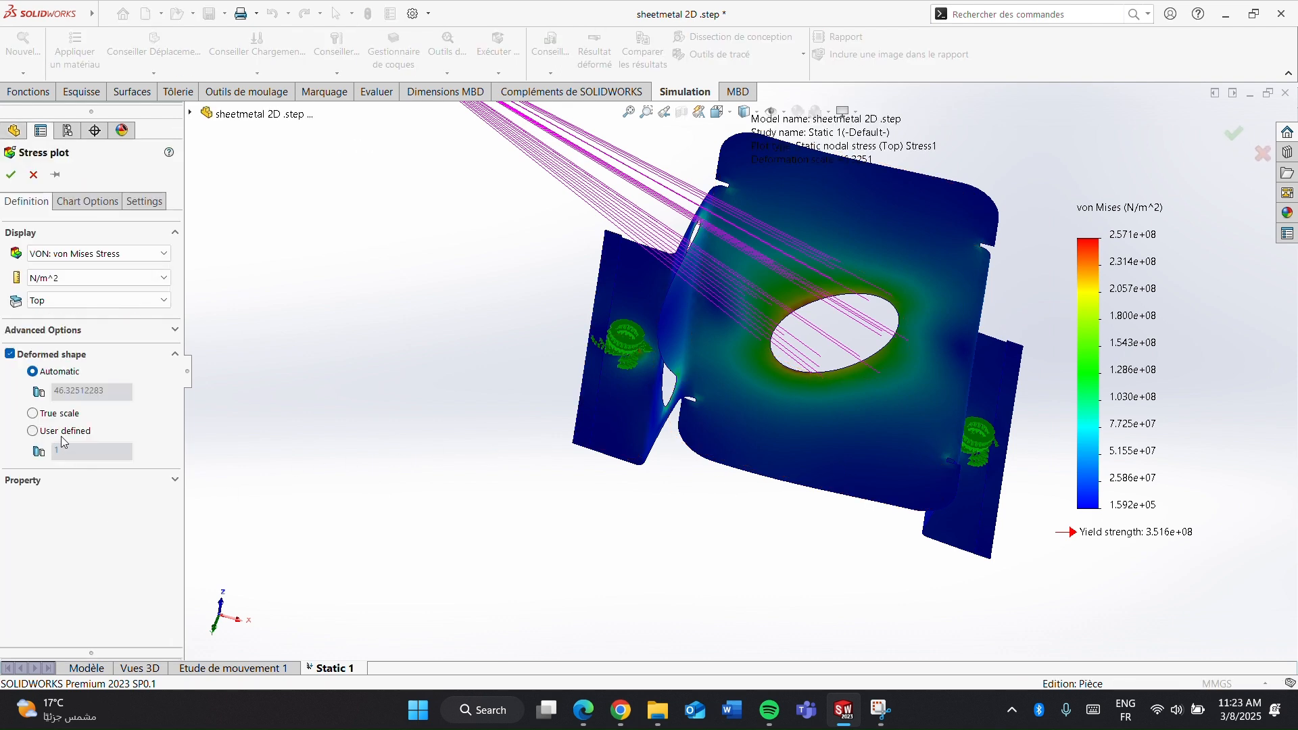
click(87, 281)
click(41, 304)
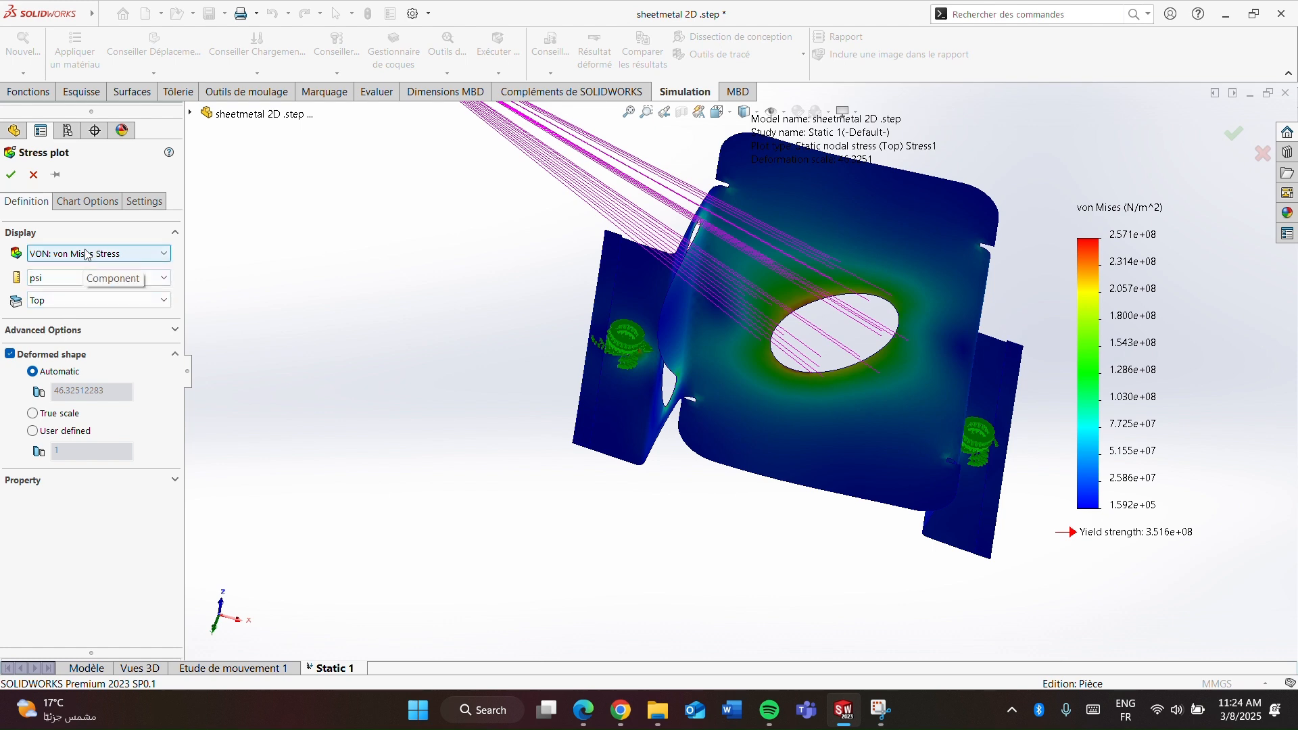
click(117, 198)
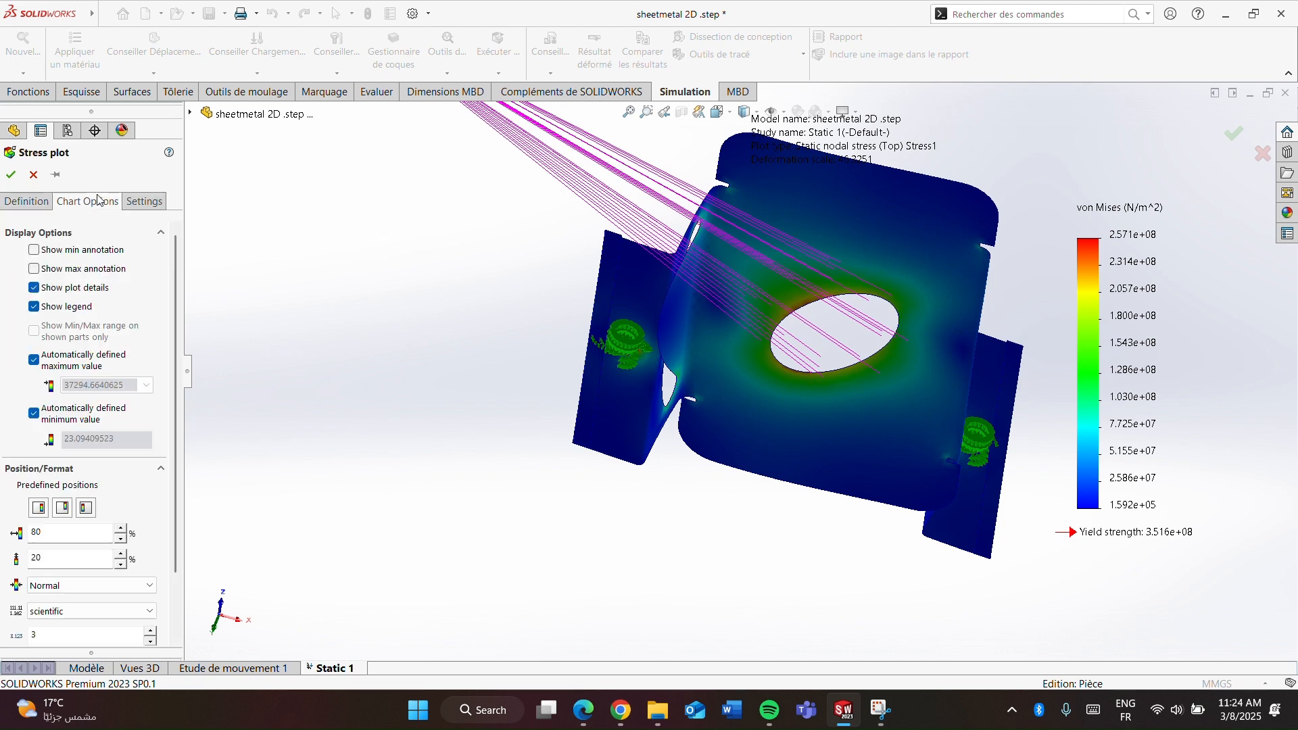
click(33, 249)
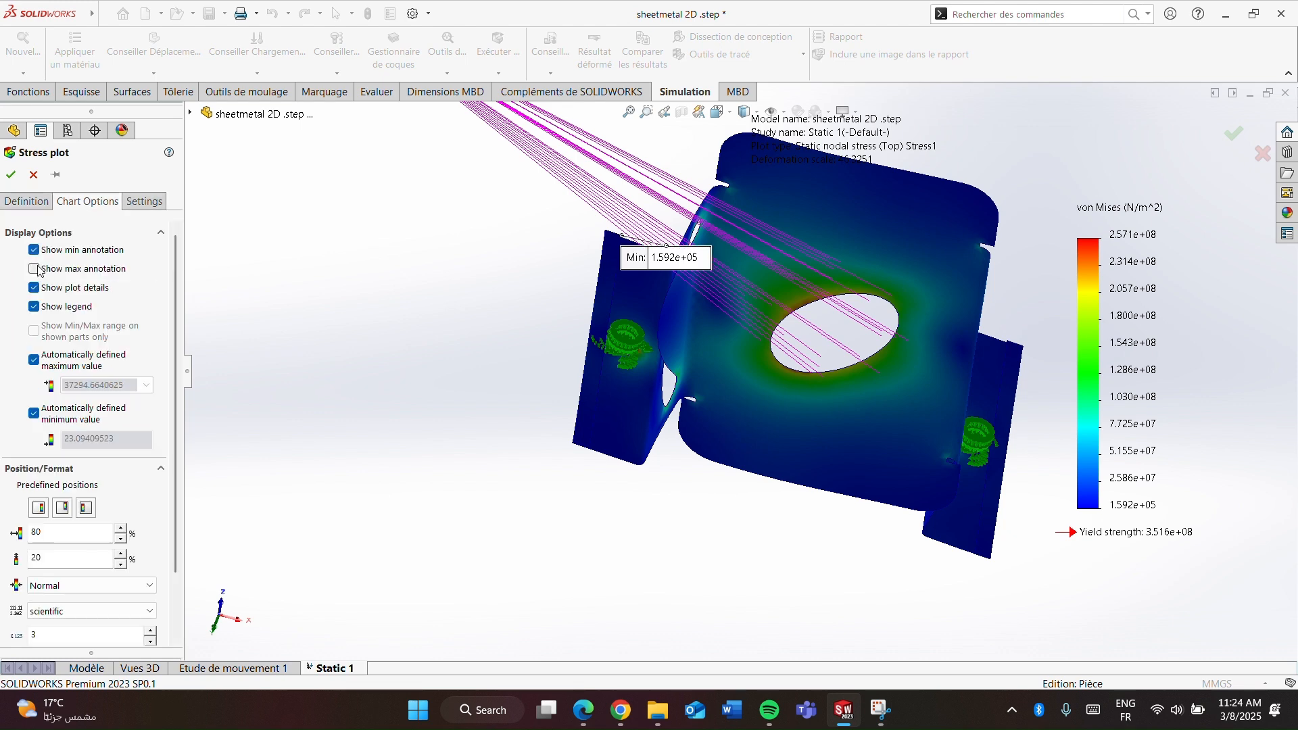
click(35, 269)
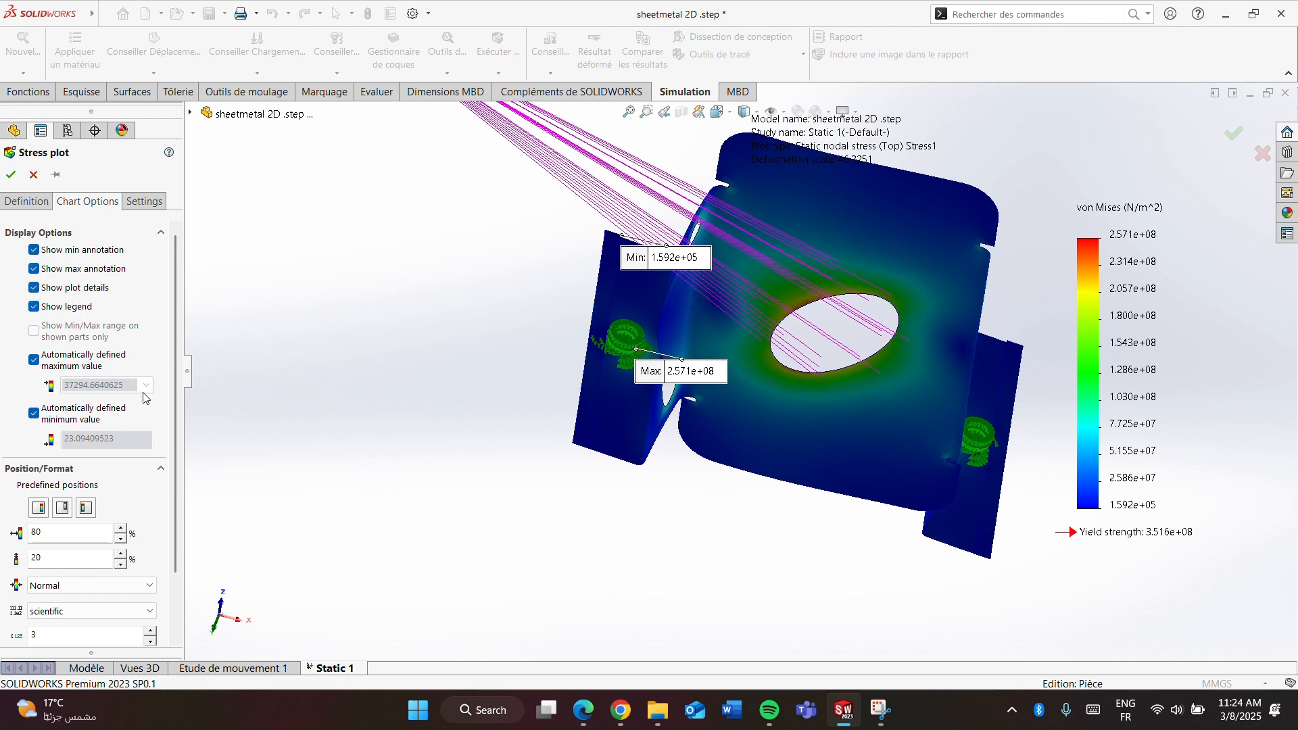
- Set the stress plot's number format to floating and accept the plot settings
scroll(123, 486, down, 3)
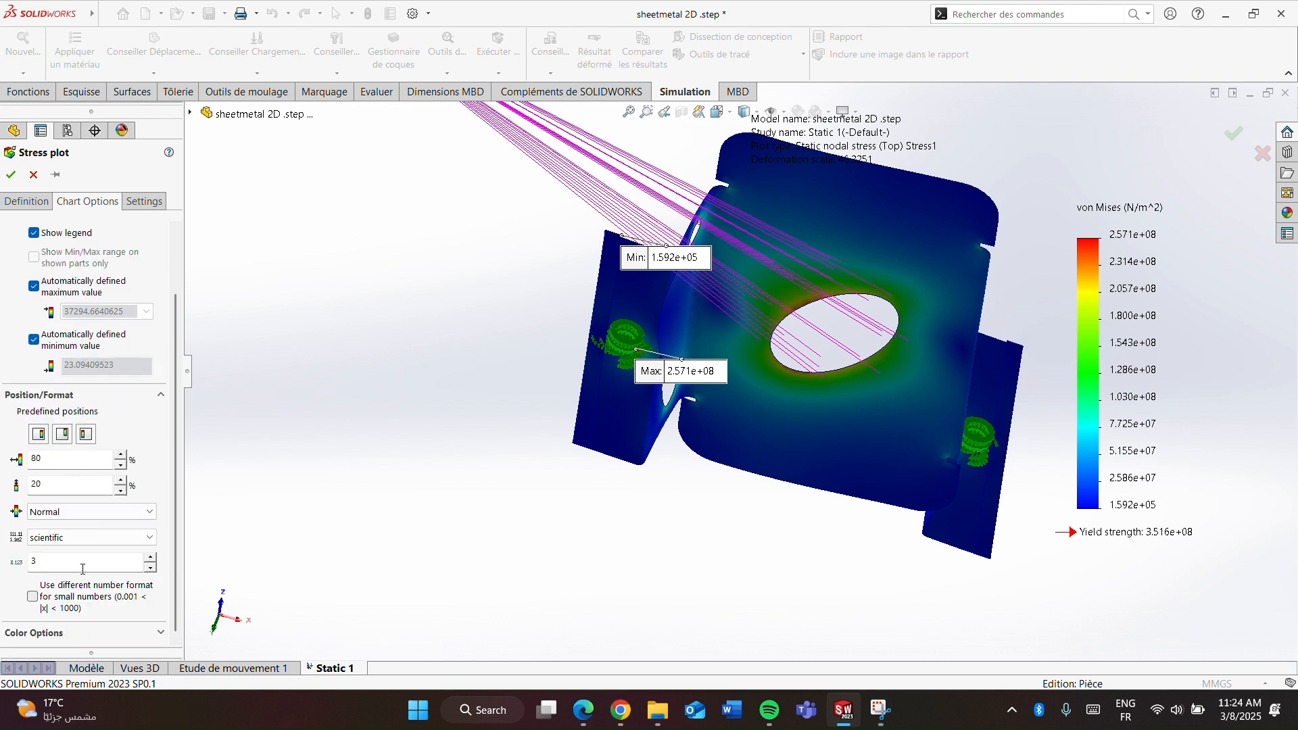
click(87, 538)
click(81, 562)
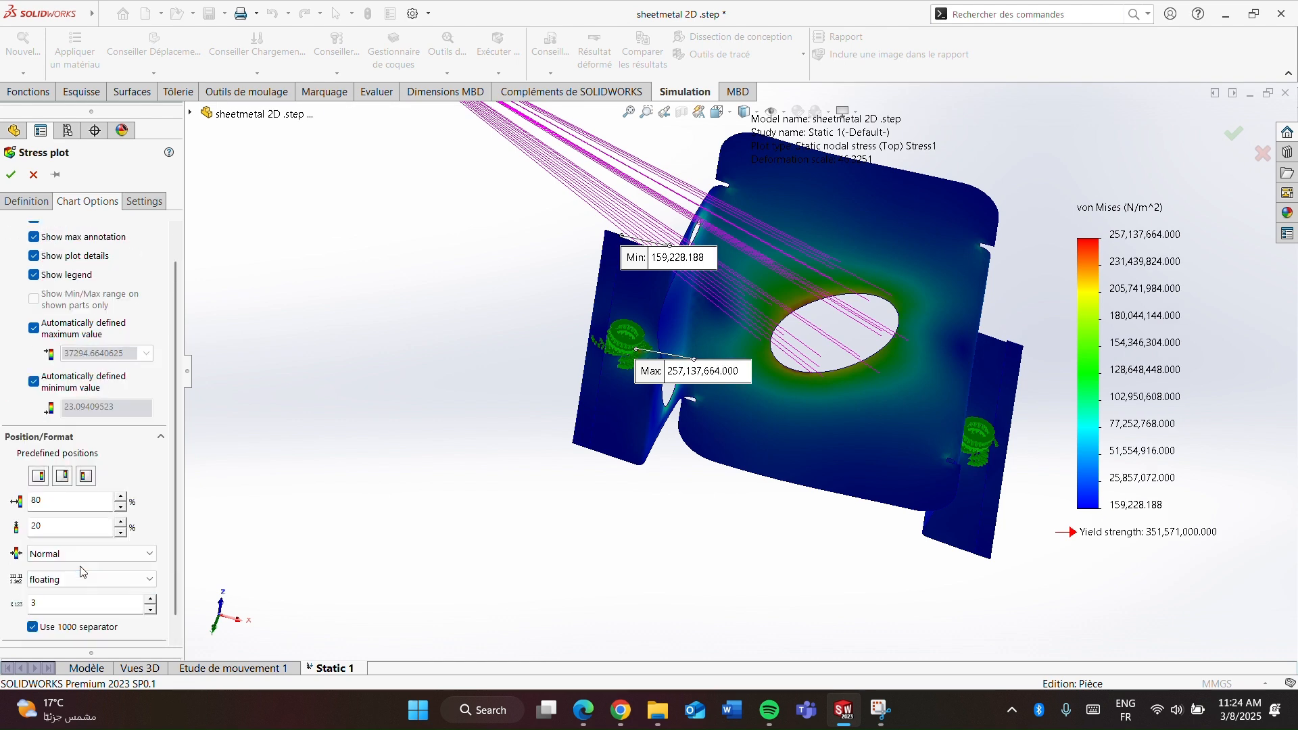
scroll(81, 565, down, 1)
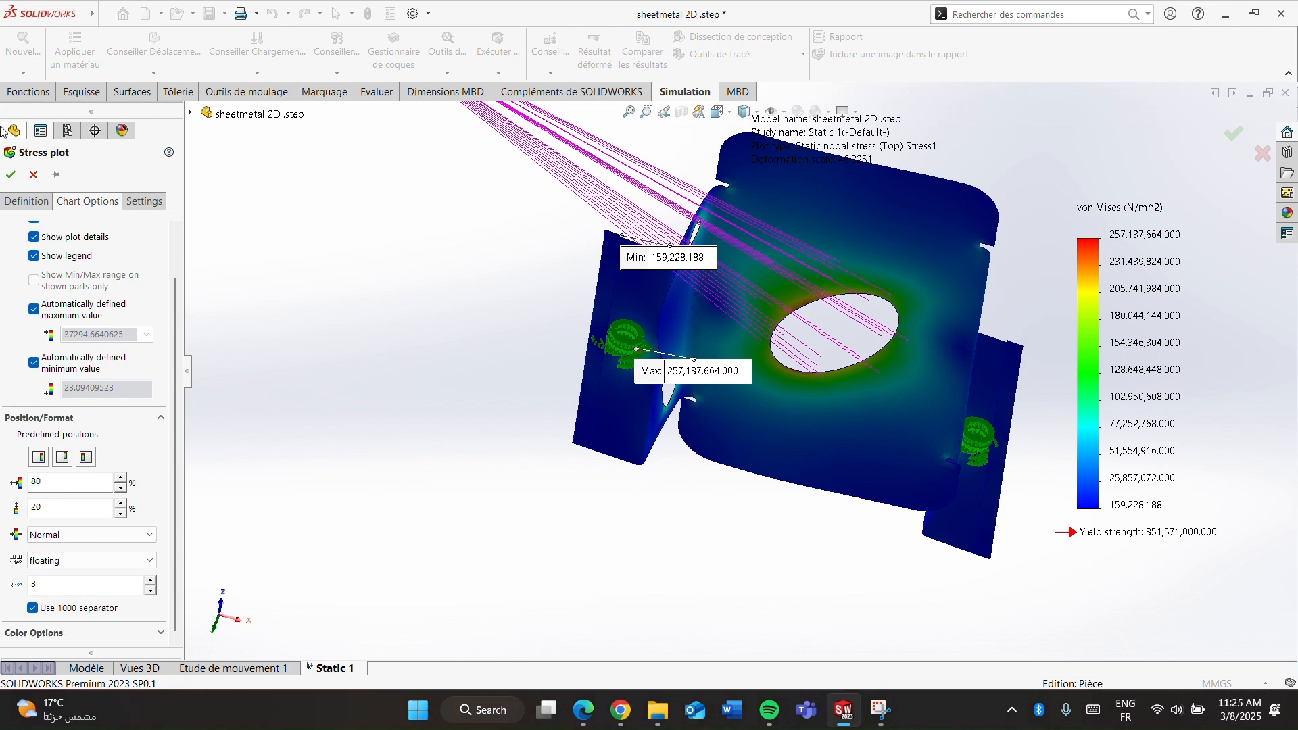
click(10, 174)
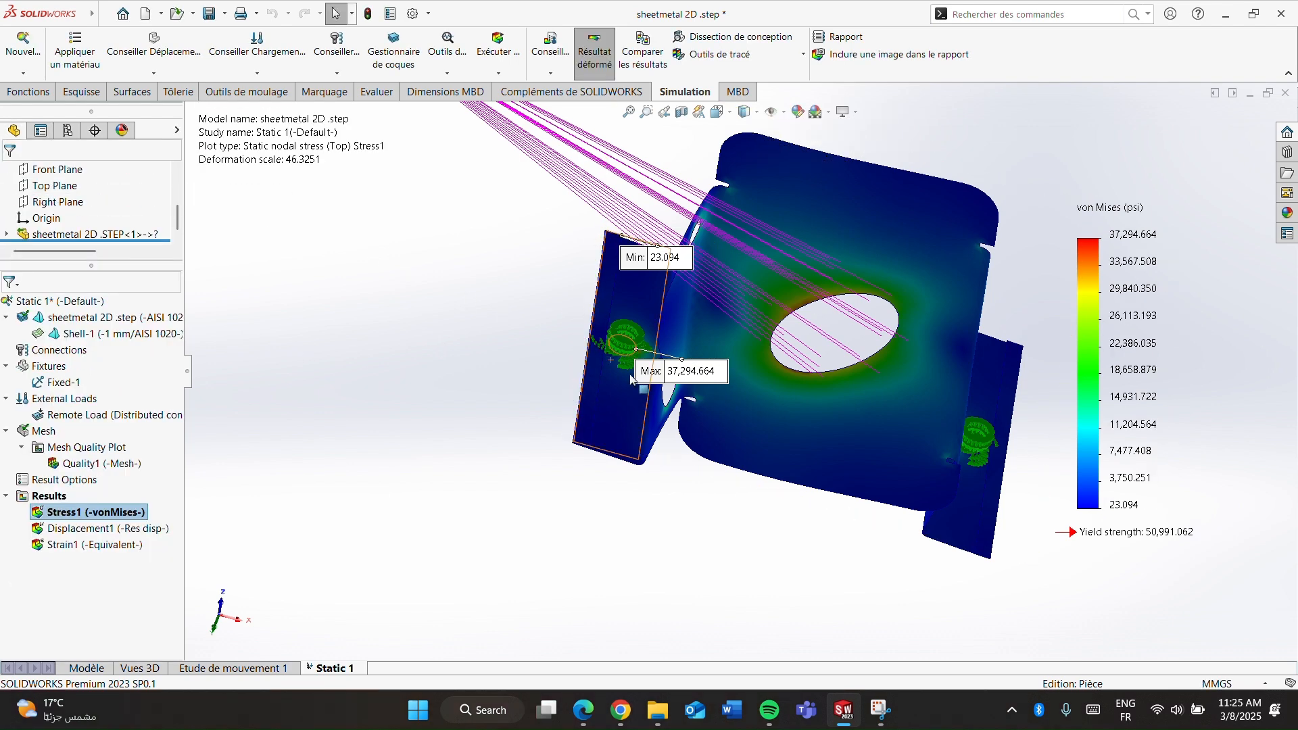